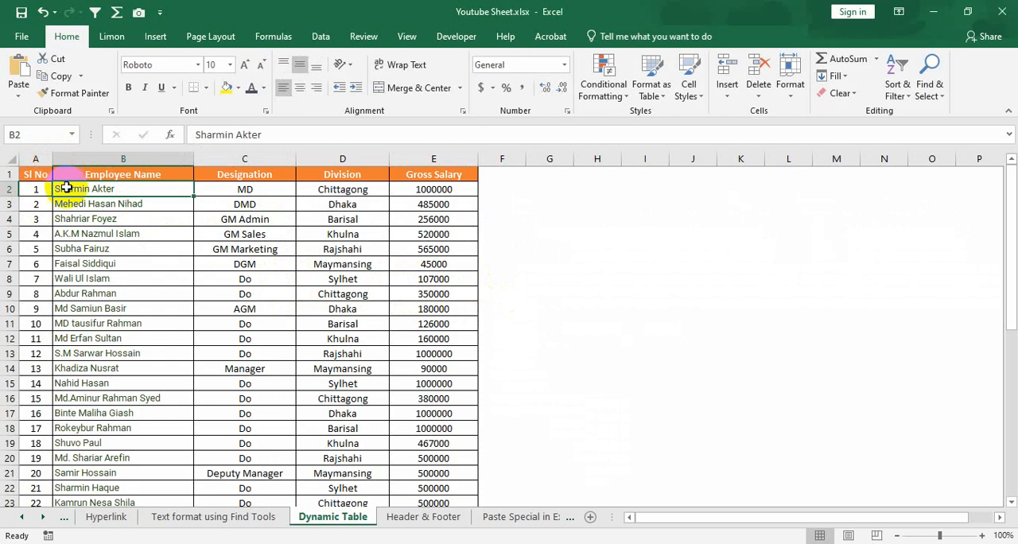
Look through the employee salary records on the Dynamic Table sheet, covering names, designations, divisions and gross salaries
{"action": "left_click_drag", "start_coordinate": [39, 174], "coordinate": [437, 475]}
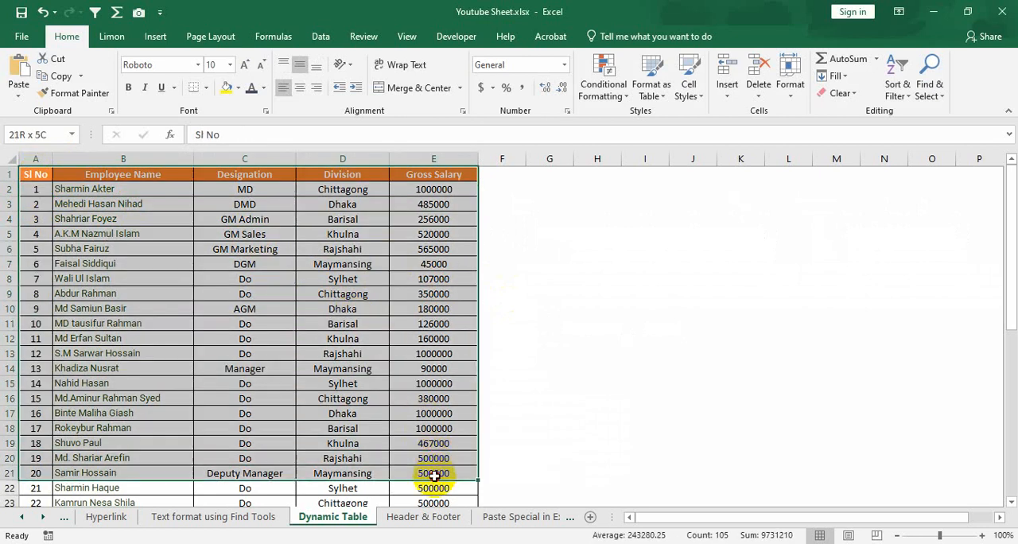
{"action": "left_click", "coordinate": [405, 353]}
{"action": "scroll", "coordinate": [282, 397], "scroll_direction": "down", "scroll_amount": 4}
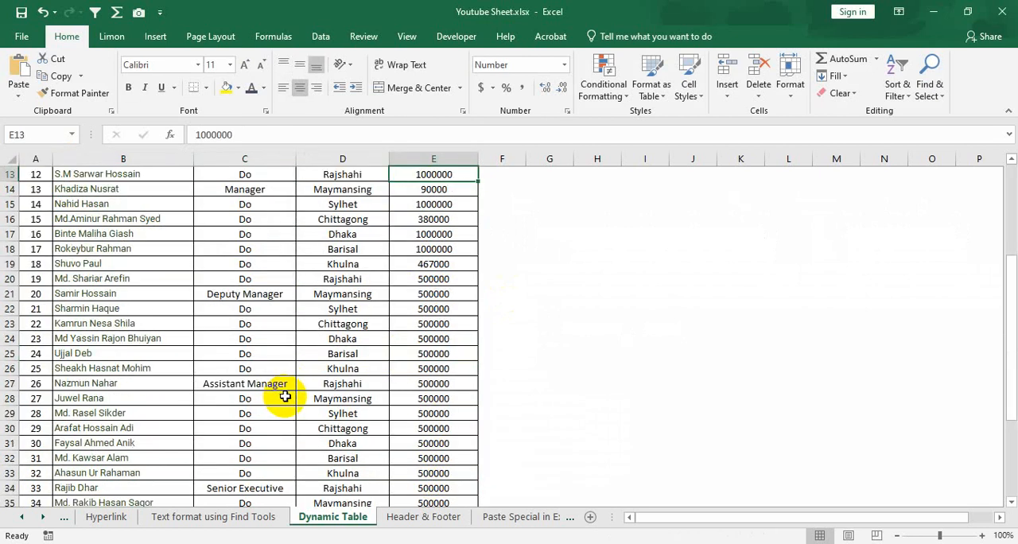
{"action": "scroll", "coordinate": [285, 396], "scroll_direction": "down", "scroll_amount": 3}
{"action": "scroll", "coordinate": [287, 393], "scroll_direction": "up", "scroll_amount": 7}
{"action": "left_click", "coordinate": [113, 265]}
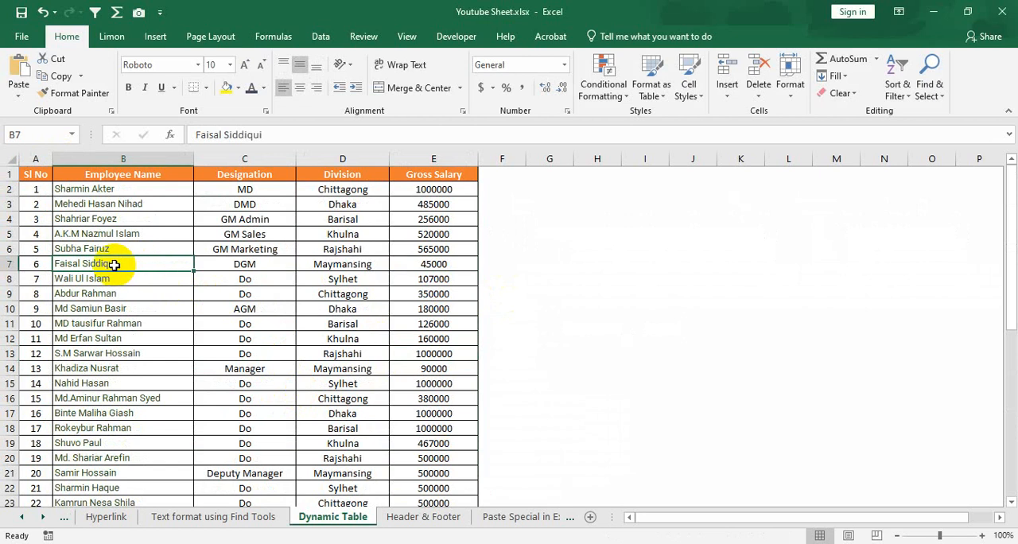
{"action": "left_click", "coordinate": [329, 264]}
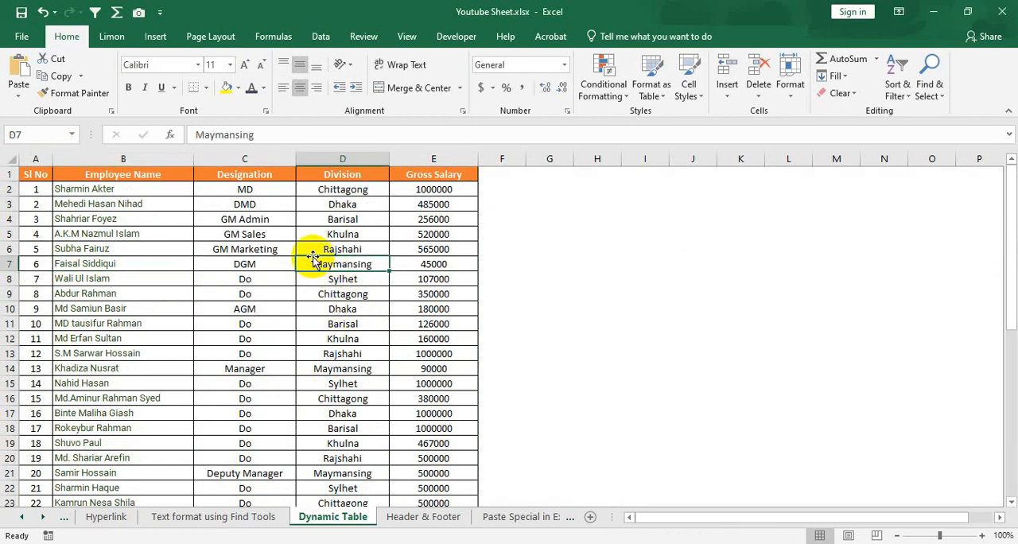
{"action": "left_click", "coordinate": [301, 248]}
{"action": "left_click", "coordinate": [167, 248]}
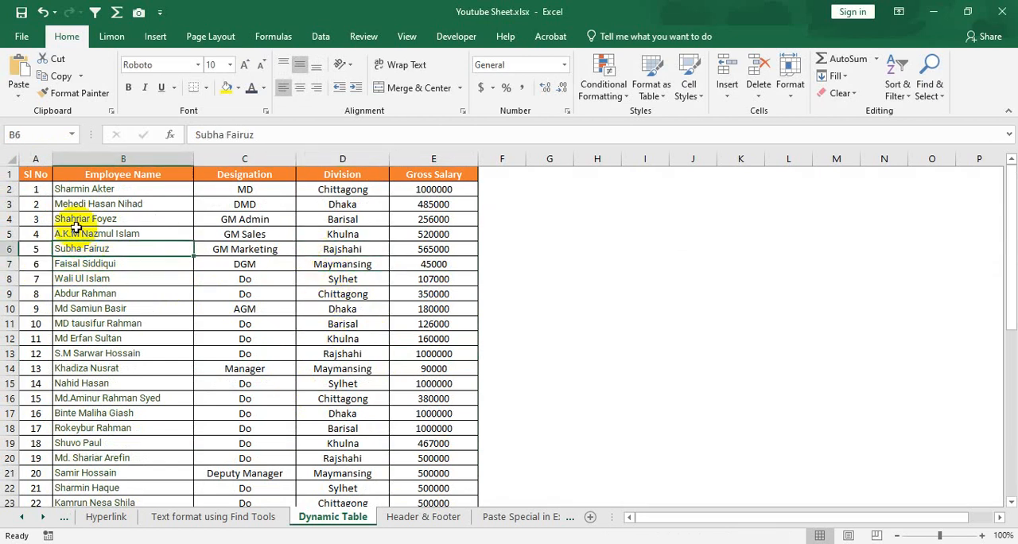
{"action": "left_click", "coordinate": [163, 219]}
{"action": "left_click", "coordinate": [251, 218]}
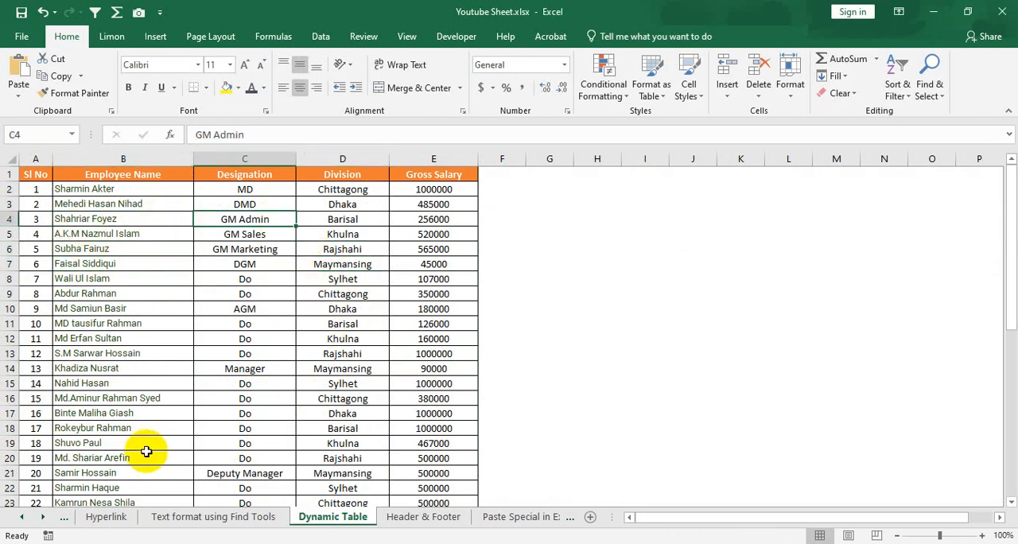
{"action": "scroll", "coordinate": [164, 412], "scroll_direction": "down", "scroll_amount": 9}
{"action": "scroll", "coordinate": [216, 368], "scroll_direction": "up", "scroll_amount": 7}
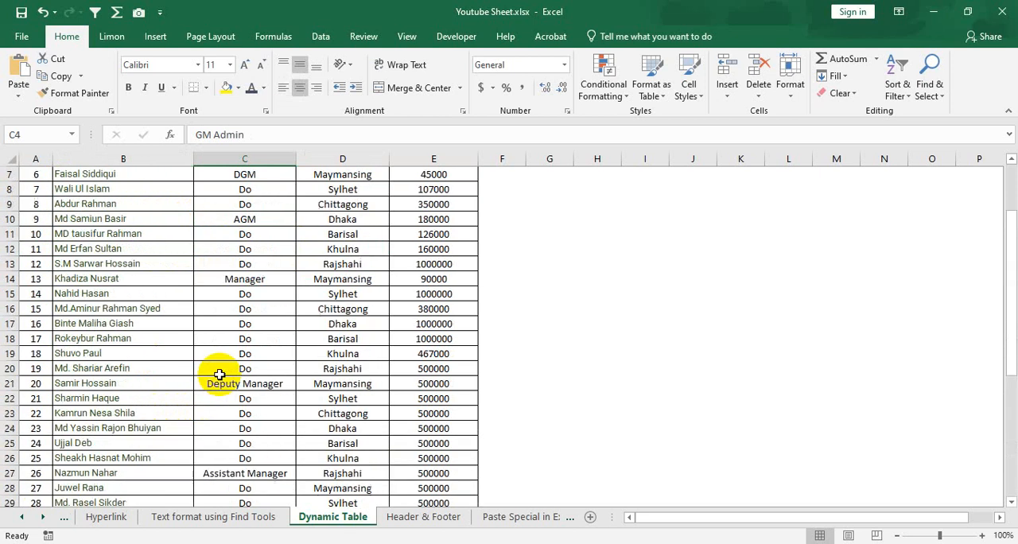
{"action": "scroll", "coordinate": [207, 350], "scroll_direction": "up", "scroll_amount": 2}
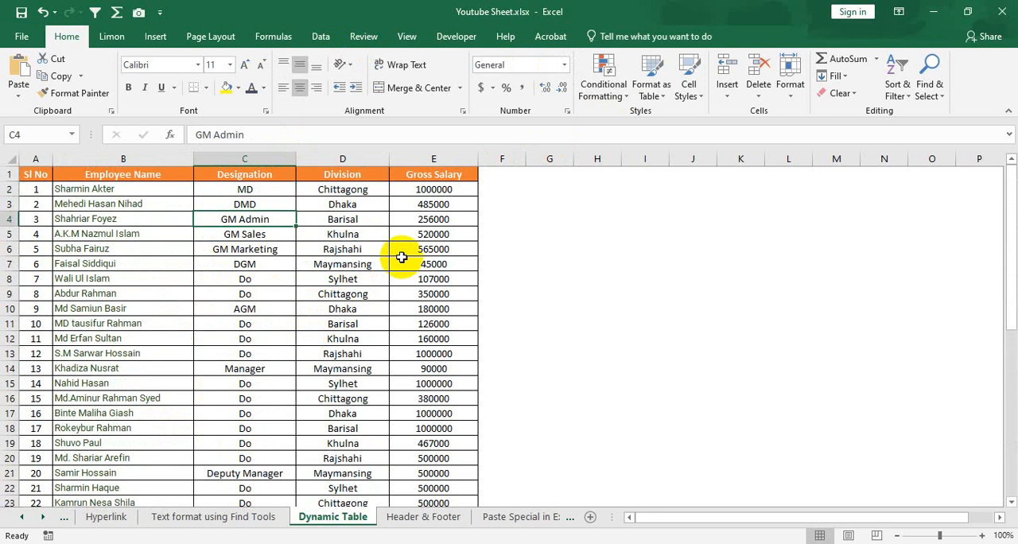
{"action": "left_click", "coordinate": [247, 266]}
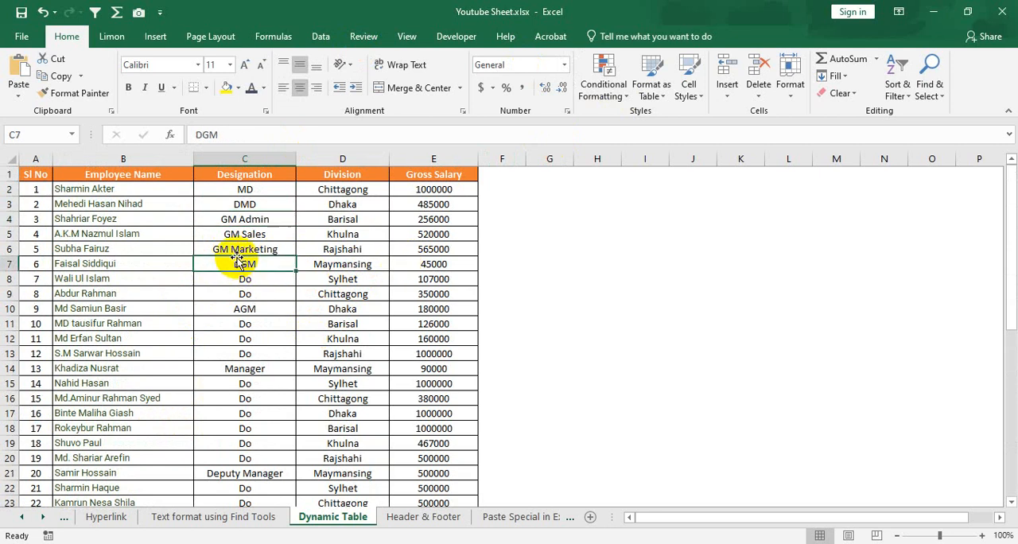
{"action": "left_click", "coordinate": [164, 203]}
{"action": "scroll", "coordinate": [347, 339], "scroll_direction": "down", "scroll_amount": 3}
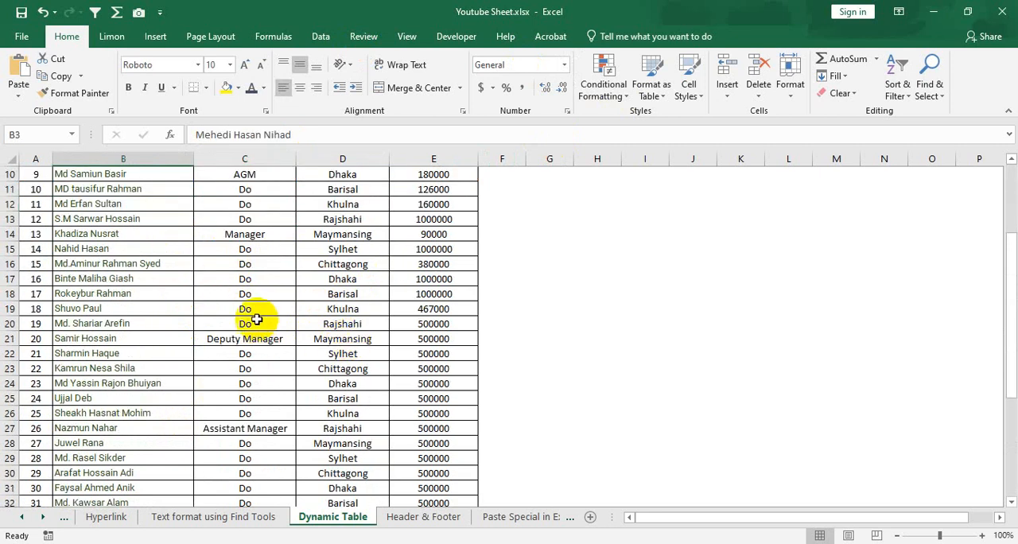
{"action": "left_click", "coordinate": [268, 299]}
Convert the employee data range A1:E44 into a table, keeping the first row as headers
{"action": "left_click", "coordinate": [292, 265]}
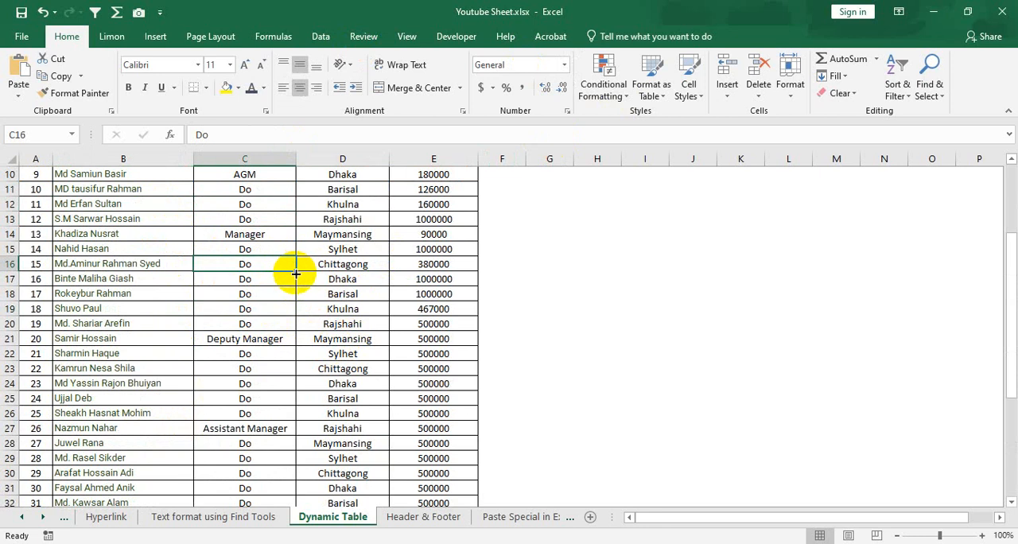
{"action": "scroll", "coordinate": [296, 273], "scroll_direction": "up", "scroll_amount": 3}
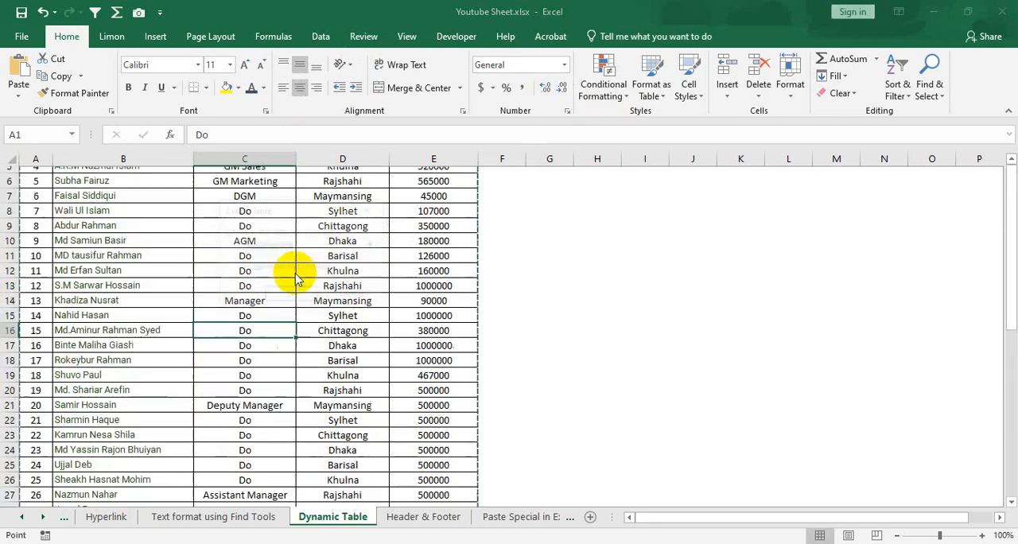
{"action": "key", "text": "ctrl+t"}
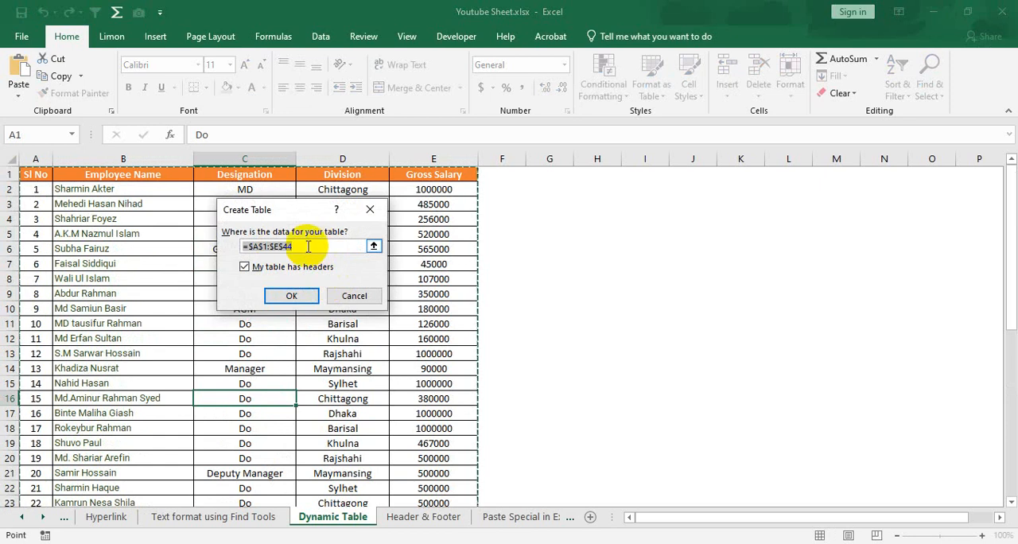
{"action": "left_click_drag", "start_coordinate": [288, 211], "coordinate": [582, 212]}
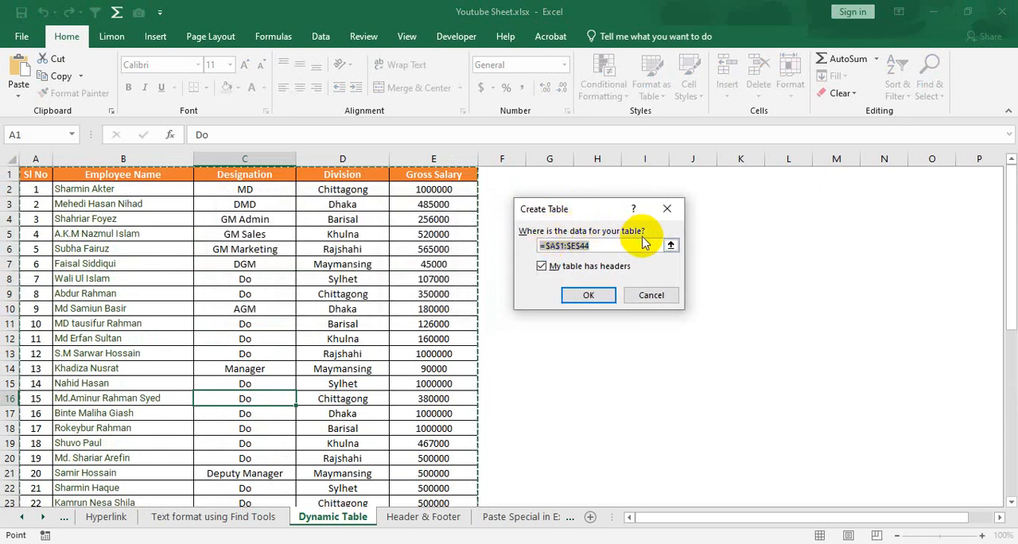
{"action": "left_click", "coordinate": [590, 245]}
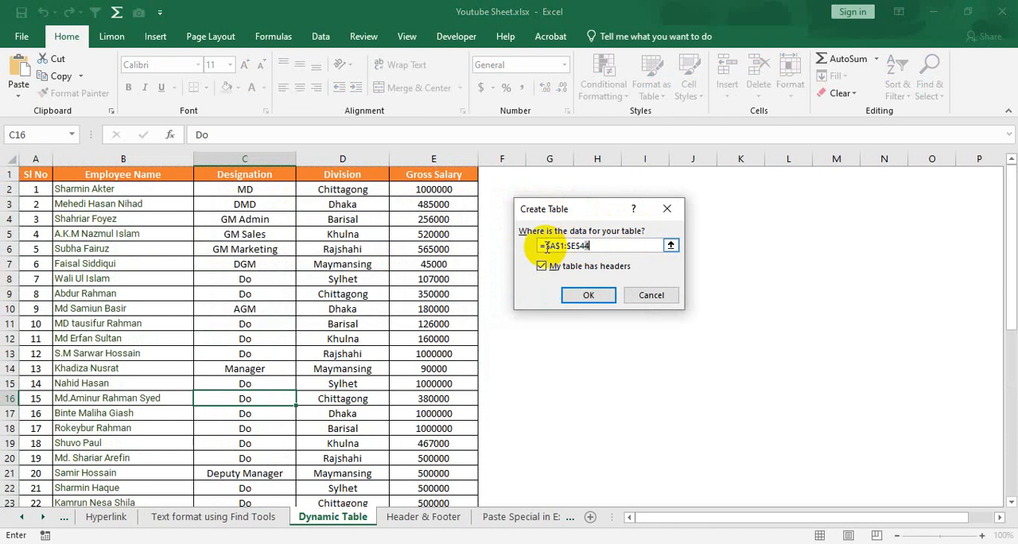
{"action": "scroll", "coordinate": [434, 288], "scroll_direction": "down", "scroll_amount": 4}
{"action": "scroll", "coordinate": [429, 288], "scroll_direction": "down", "scroll_amount": 4}
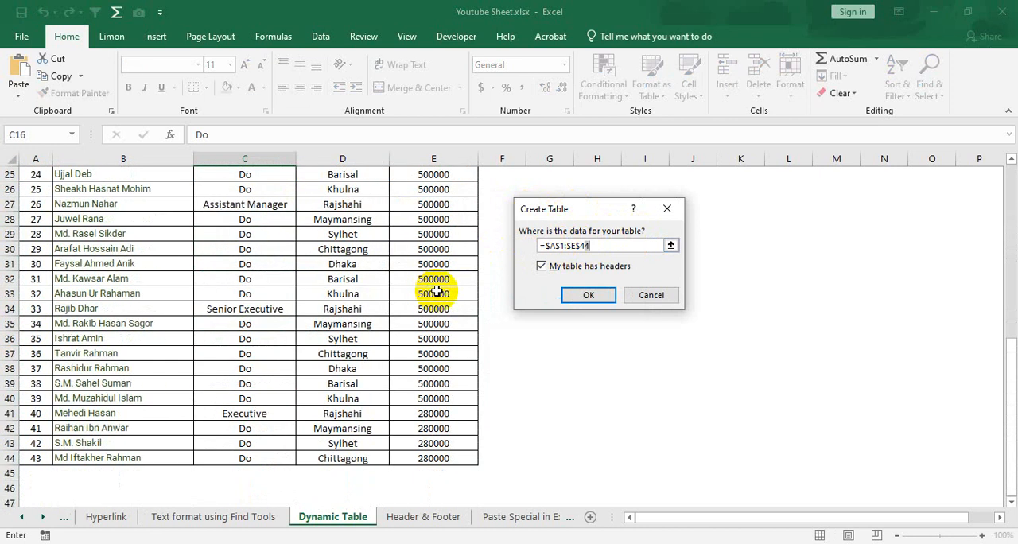
{"action": "scroll", "coordinate": [438, 285], "scroll_direction": "up", "scroll_amount": 8}
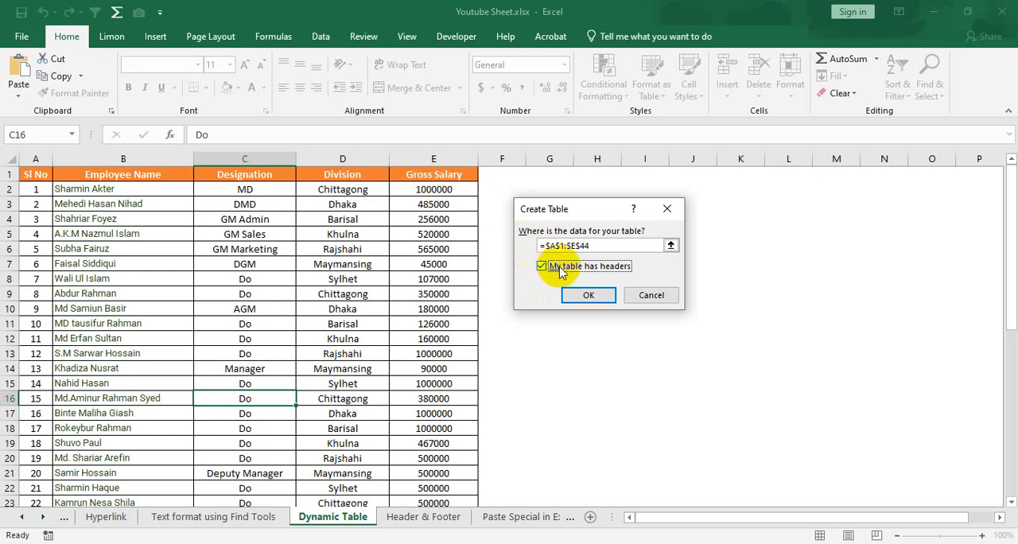
{"action": "left_click", "coordinate": [596, 296]}
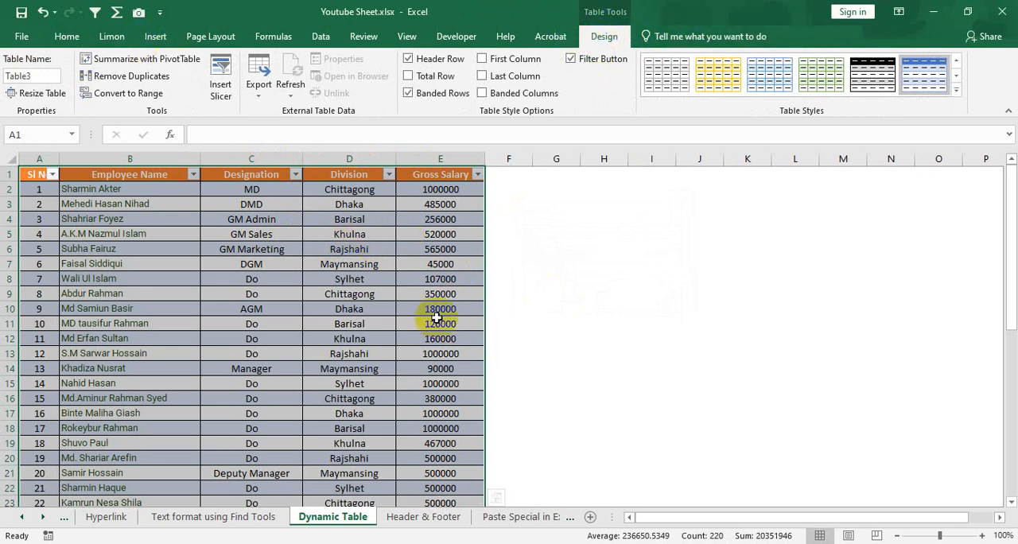
{"action": "left_click", "coordinate": [517, 297]}
{"action": "left_click", "coordinate": [432, 293]}
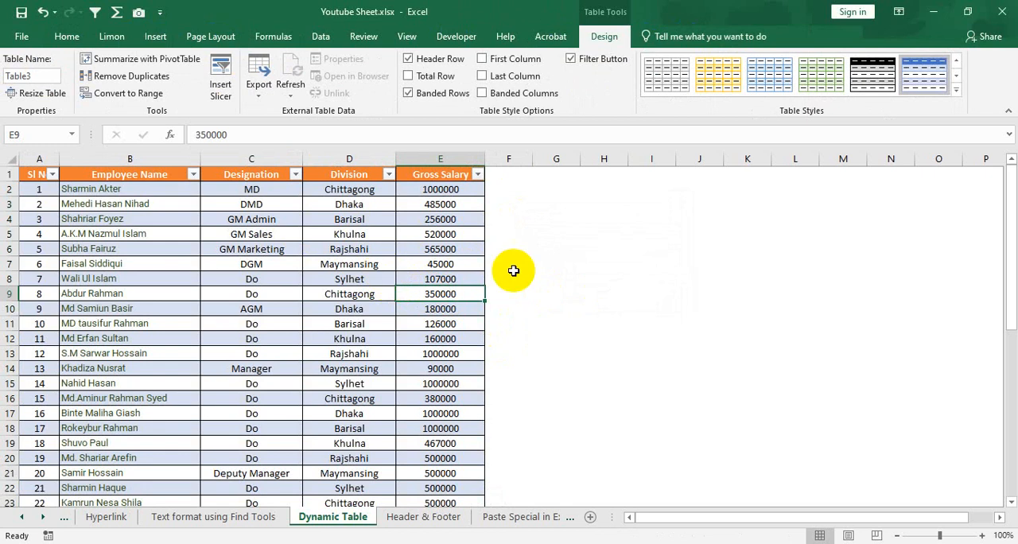
Undo the conversion of the employee data into a table
{"action": "key", "text": "ctrl+z"}
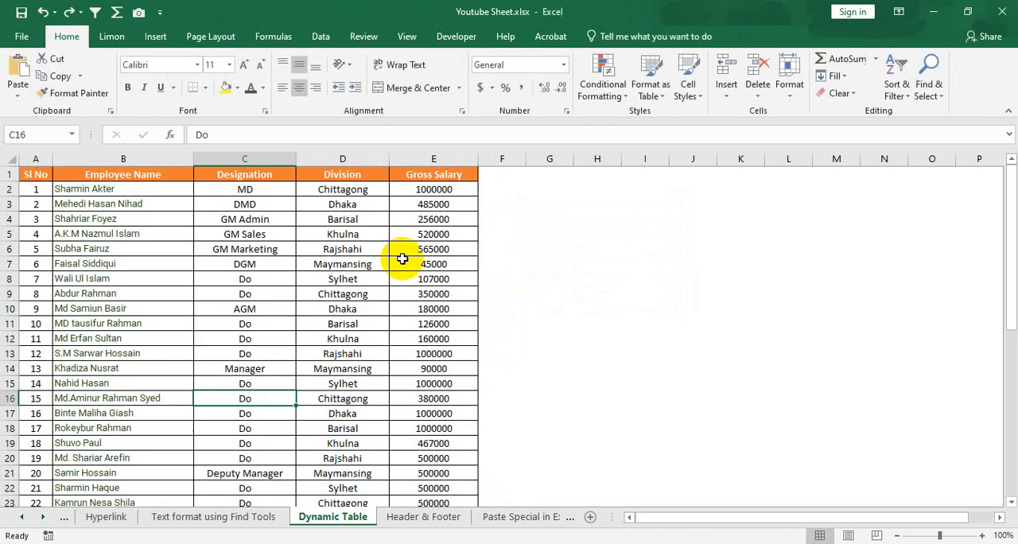
{"action": "left_click", "coordinate": [325, 274]}
{"action": "left_click", "coordinate": [209, 261]}
{"action": "left_click", "coordinate": [103, 300]}
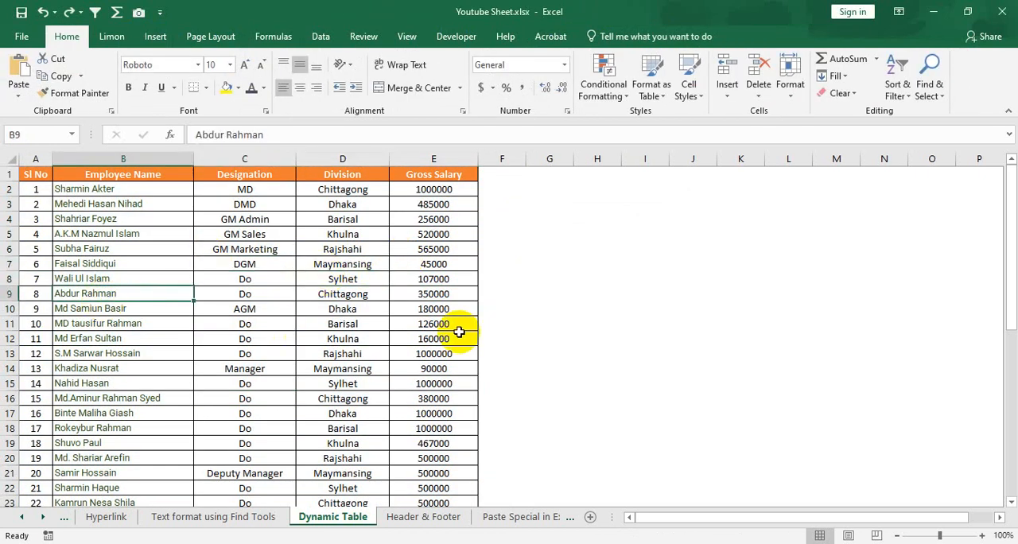
{"action": "left_click", "coordinate": [308, 323]}
{"action": "left_click", "coordinate": [380, 252]}
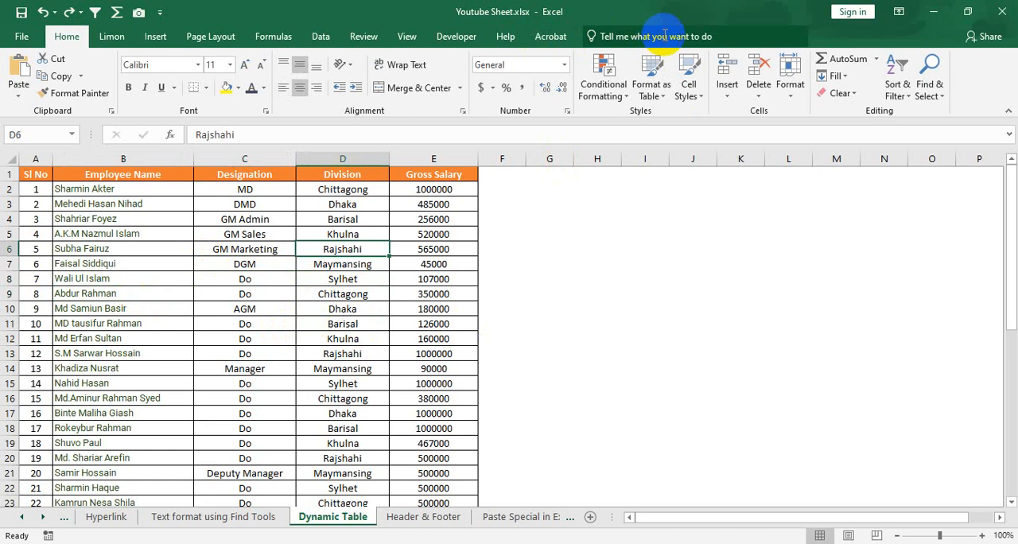
Create a table with headers from the whole employee data range on the Dynamic Table sheet
{"action": "left_click", "coordinate": [287, 322]}
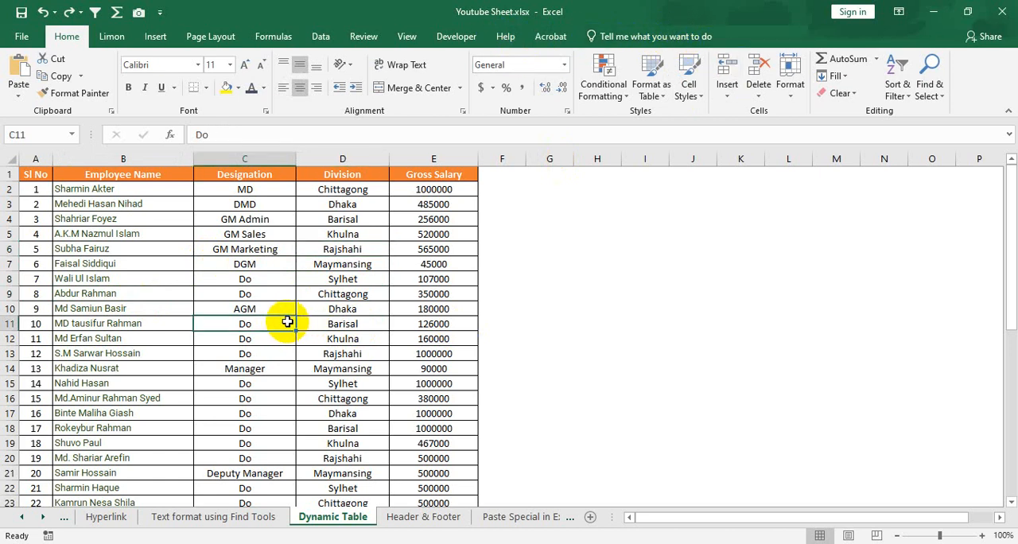
{"action": "key", "text": "ctrl+t"}
{"action": "left_click", "coordinate": [588, 294]}
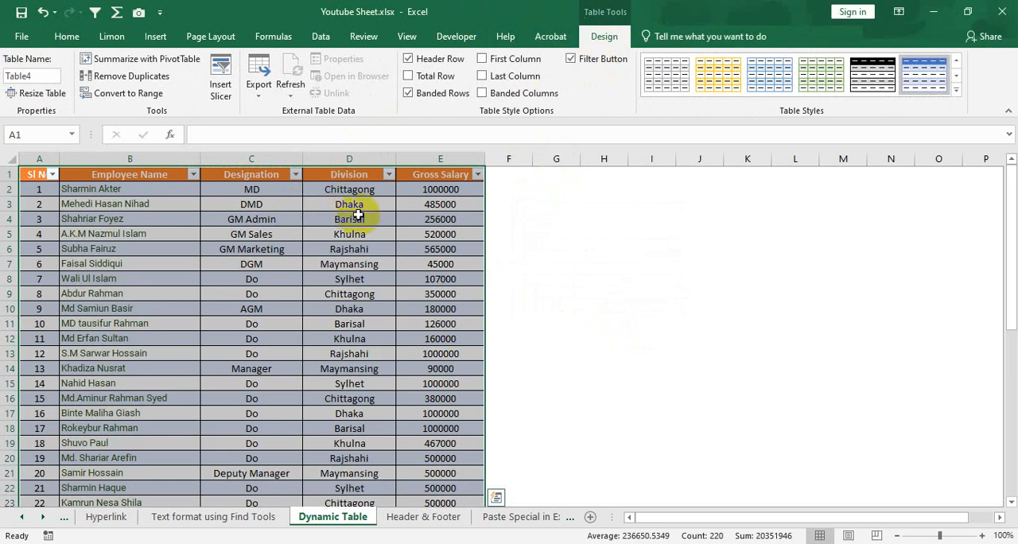
Rename the employee data table as Salarysheet
{"action": "left_click", "coordinate": [28, 74]}
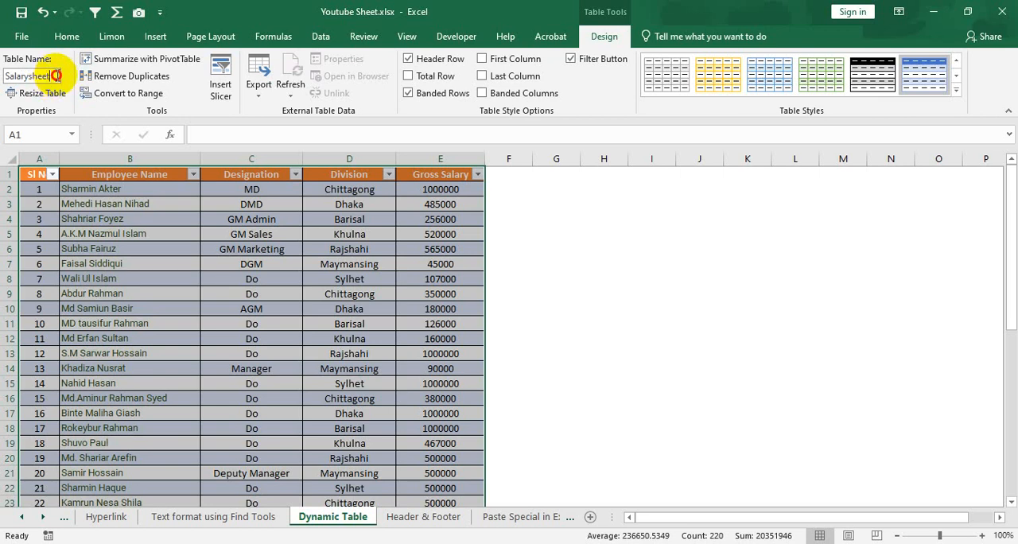
{"action": "left_click_drag", "start_coordinate": [55, 75], "coordinate": [21, 76]}
{"action": "left_click", "coordinate": [130, 203]}
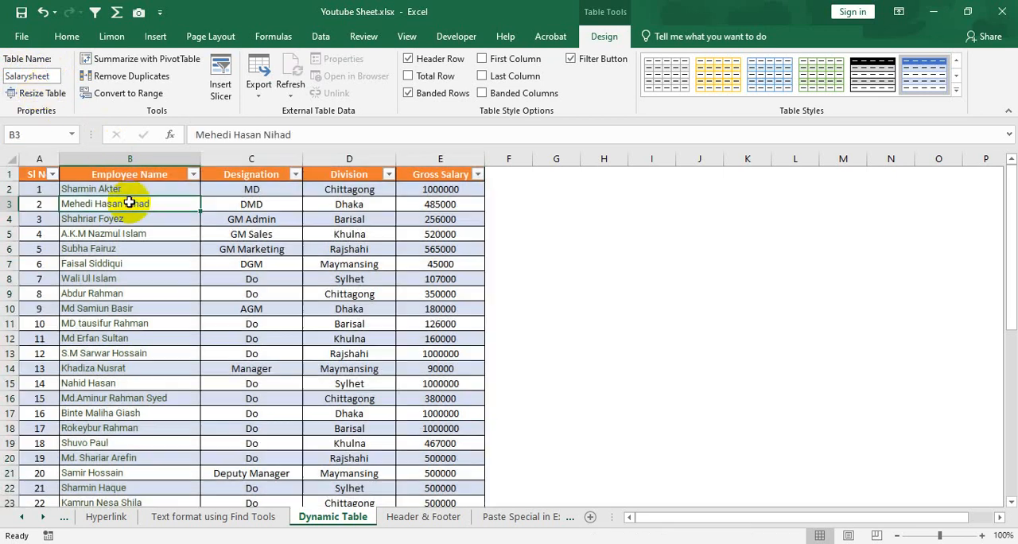
{"action": "left_click", "coordinate": [52, 77]}
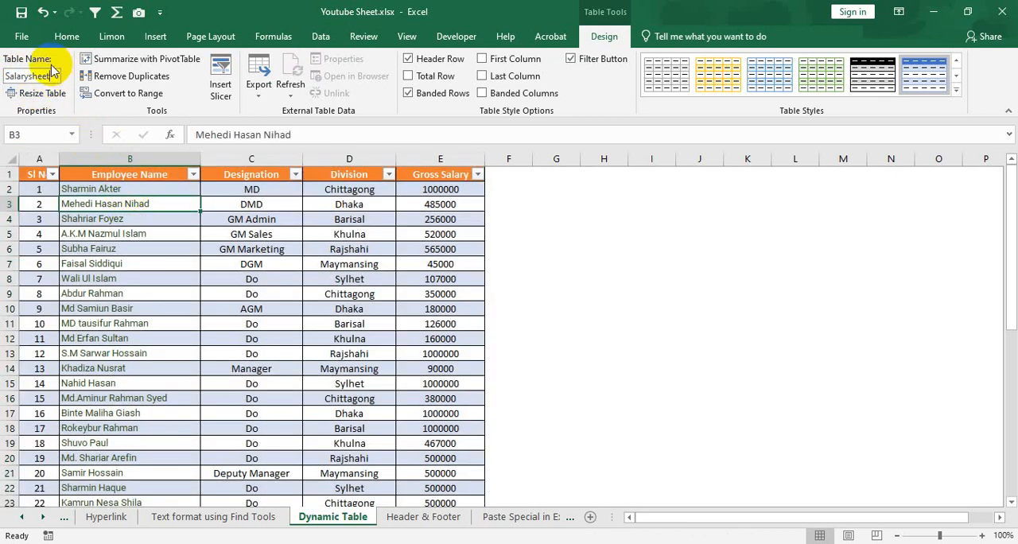
{"action": "left_click", "coordinate": [131, 277]}
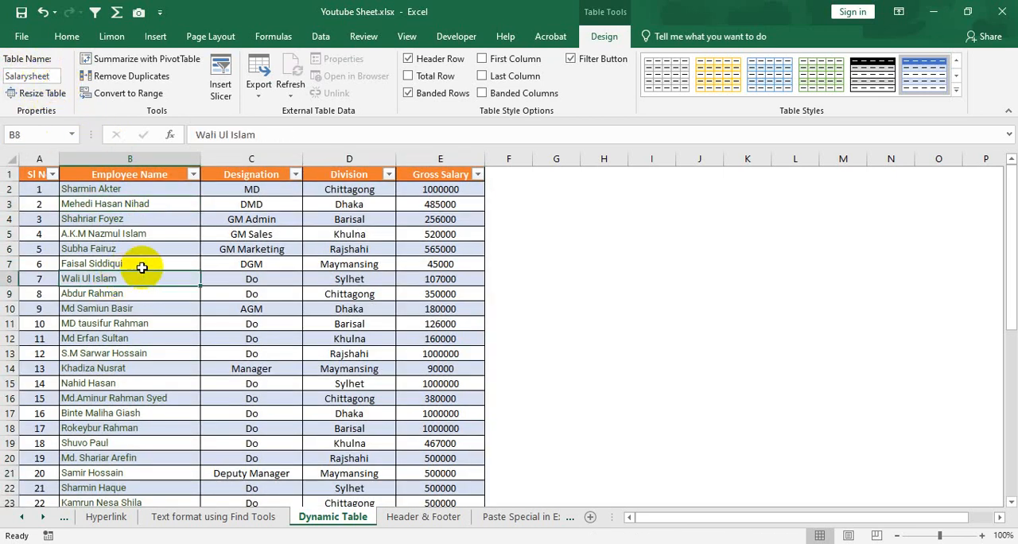
Resize the Salarysheet table to the data range $A$1:$E$50, extending it below the last employee row
{"action": "scroll", "coordinate": [317, 335], "scroll_direction": "down", "scroll_amount": 4}
{"action": "scroll", "coordinate": [317, 334], "scroll_direction": "down", "scroll_amount": 5}
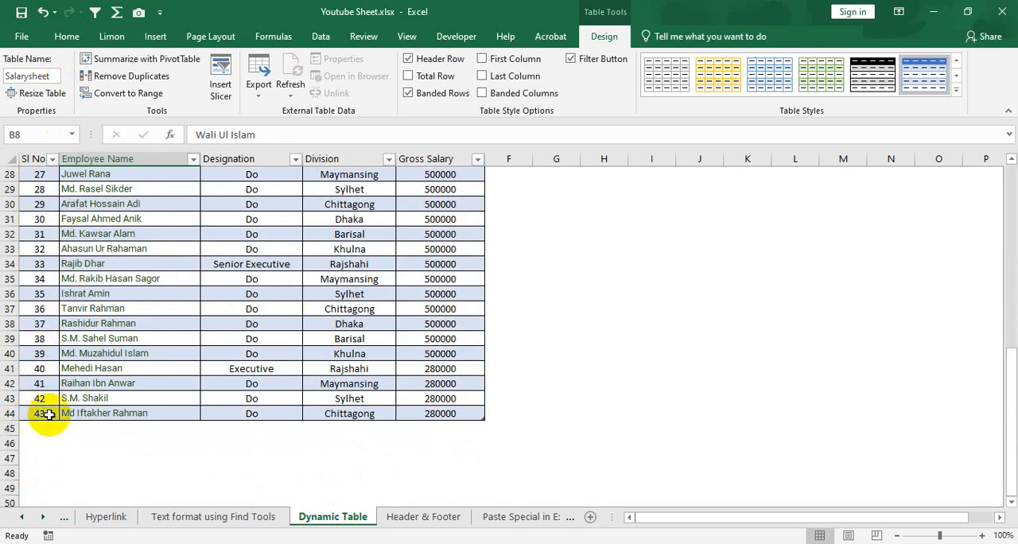
{"action": "left_click_drag", "start_coordinate": [40, 413], "coordinate": [191, 414]}
{"action": "left_click", "coordinate": [6, 413]}
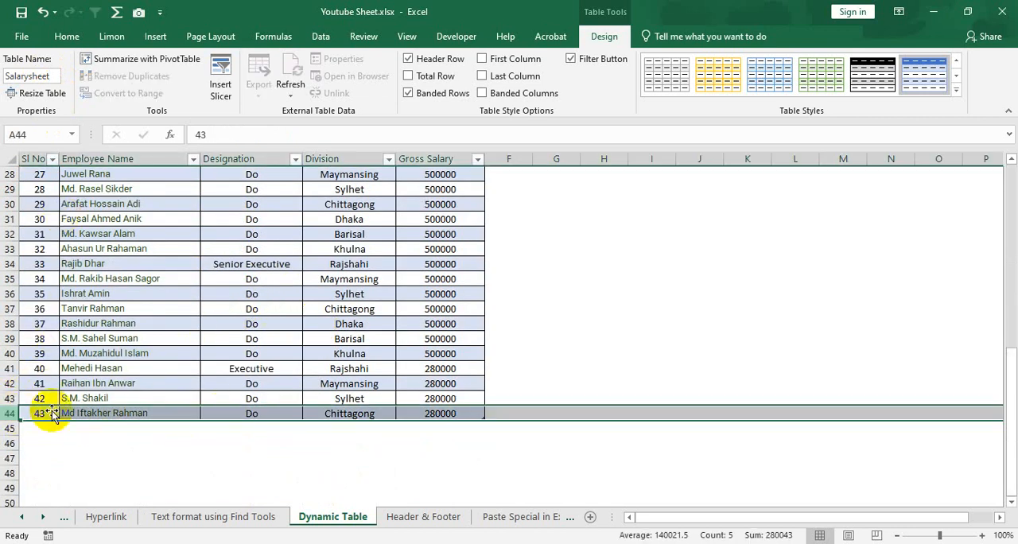
{"action": "left_click", "coordinate": [252, 308]}
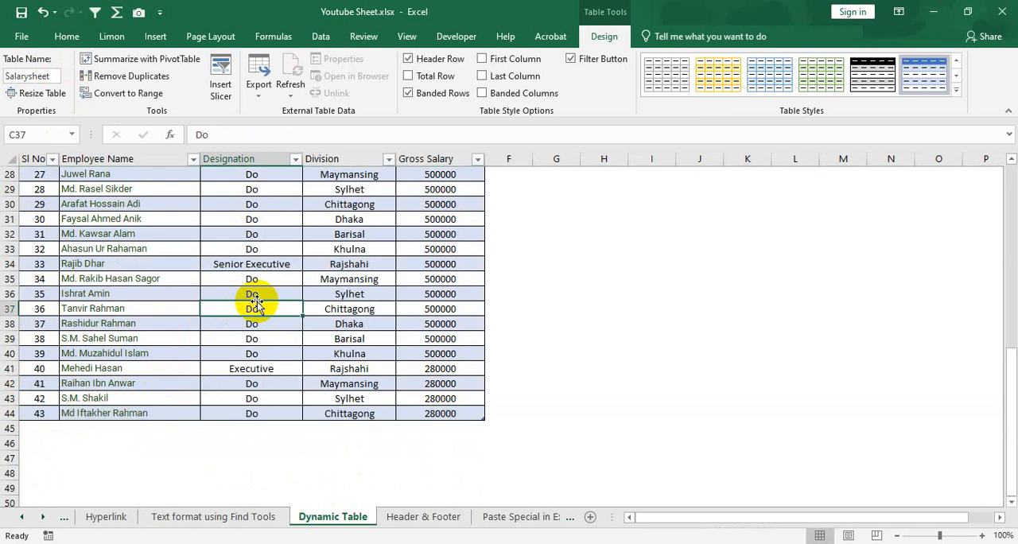
{"action": "left_click", "coordinate": [40, 97]}
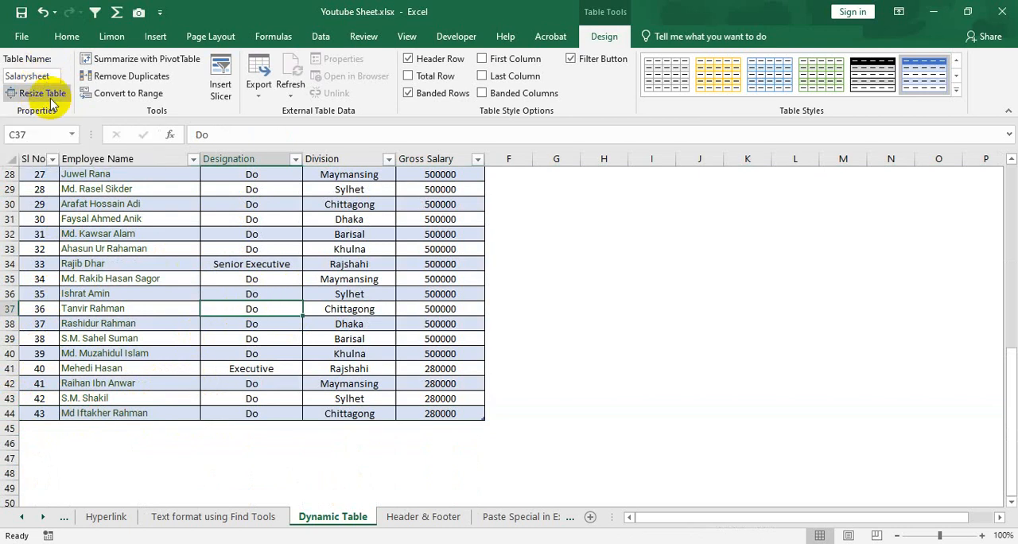
{"action": "left_click", "coordinate": [48, 97]}
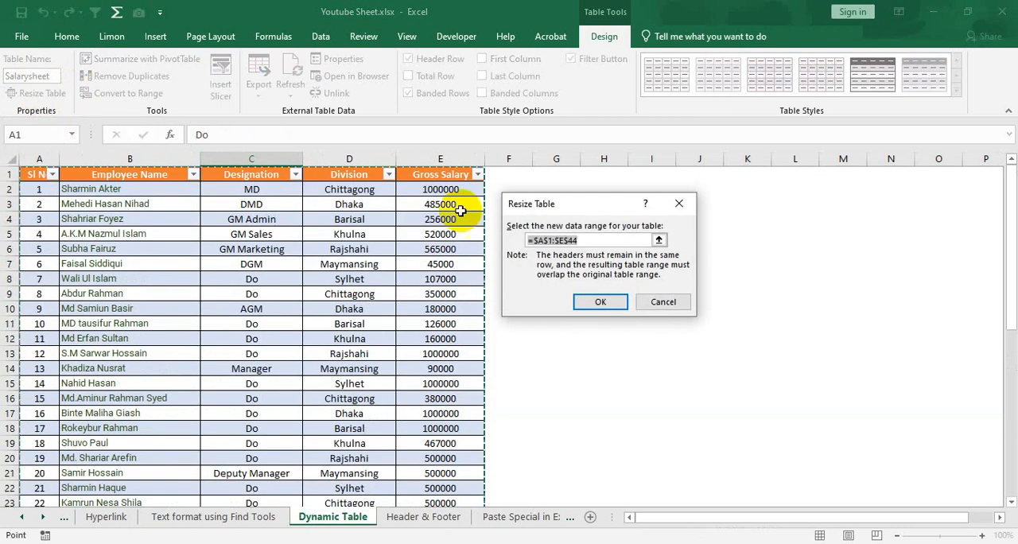
{"action": "scroll", "coordinate": [288, 378], "scroll_direction": "down", "scroll_amount": 14}
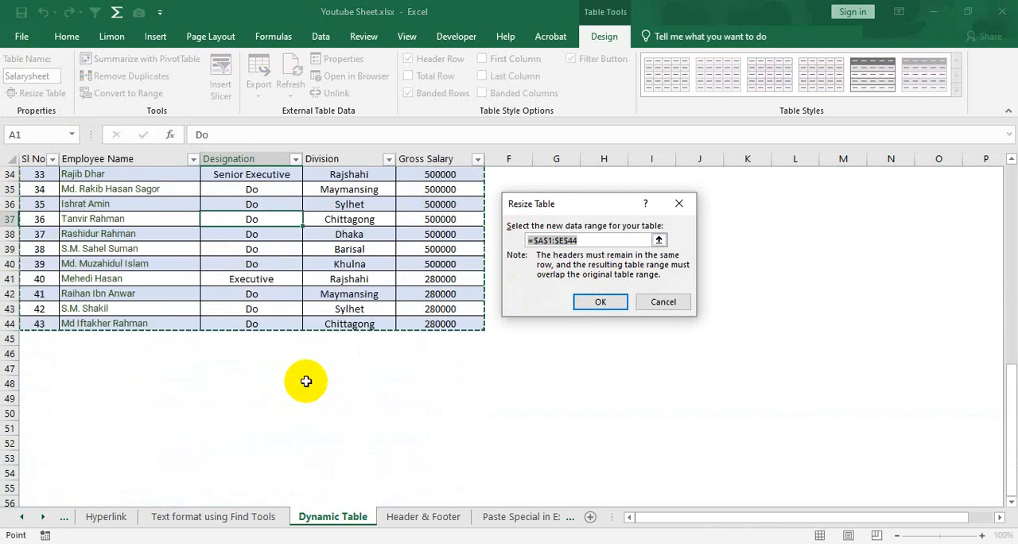
{"action": "scroll", "coordinate": [351, 326], "scroll_direction": "up", "scroll_amount": 1}
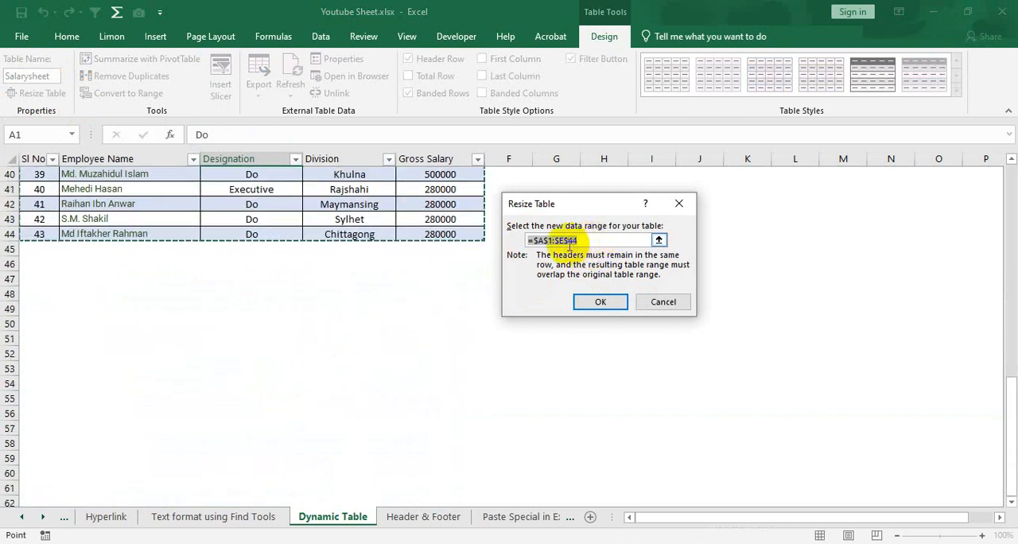
{"action": "left_click", "coordinate": [570, 242]}
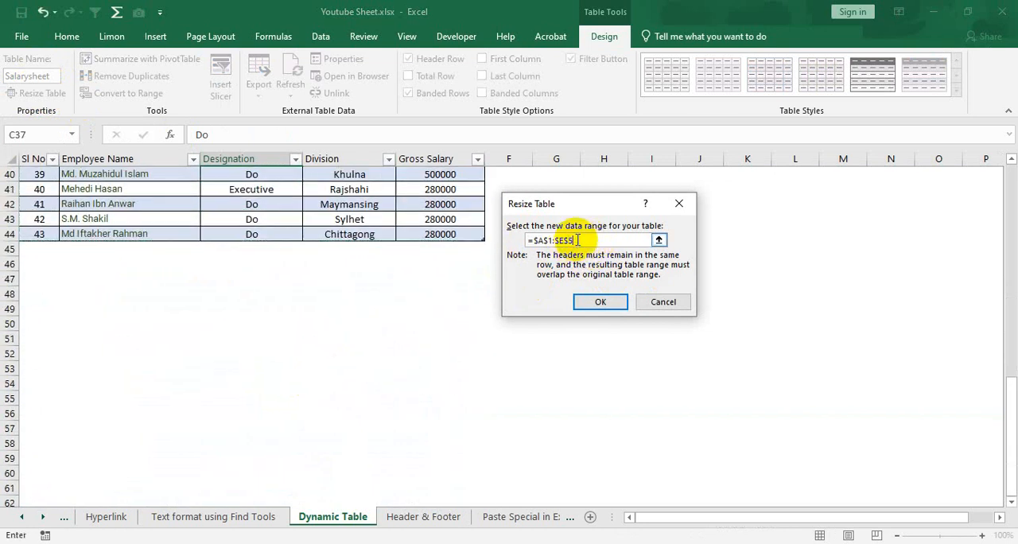
{"action": "left_click", "coordinate": [601, 303]}
Examine the blank rows 45 to 50 at the end of the resized table
{"action": "left_click", "coordinate": [45, 248]}
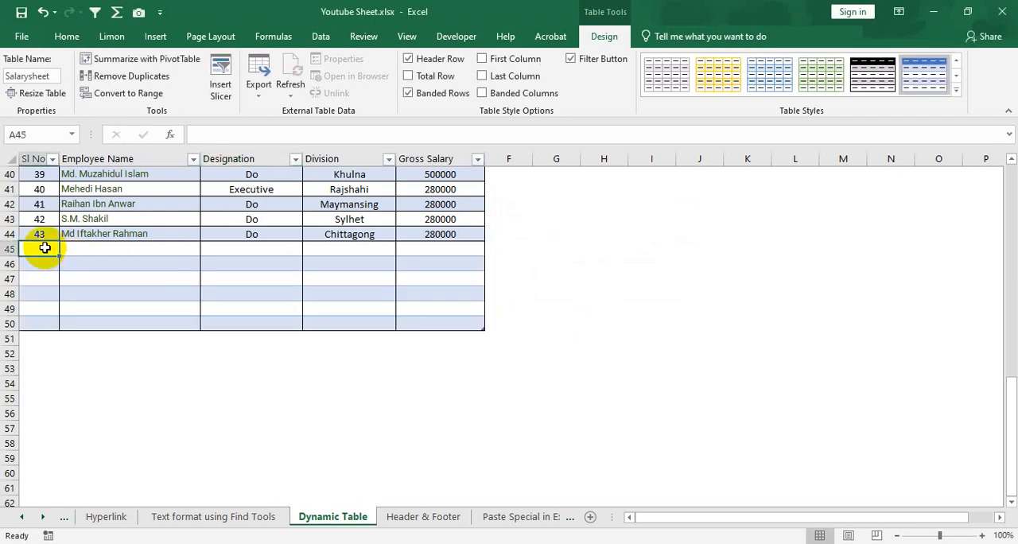
{"action": "left_click_drag", "start_coordinate": [45, 248], "coordinate": [448, 321]}
{"action": "left_click", "coordinate": [213, 254]}
{"action": "left_click", "coordinate": [41, 249]}
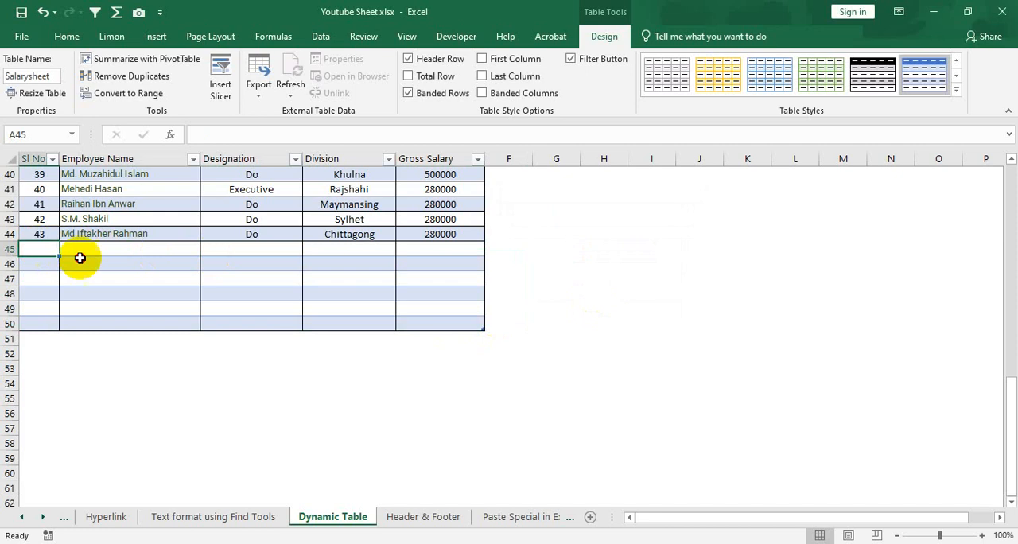
{"action": "left_click_drag", "start_coordinate": [80, 258], "coordinate": [432, 320]}
{"action": "left_click", "coordinate": [422, 292]}
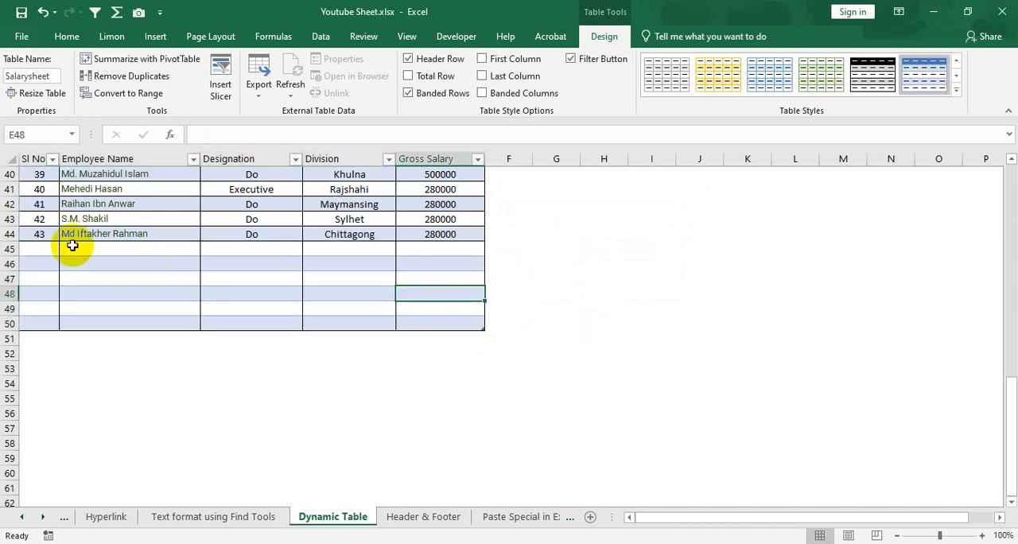
{"action": "left_click_drag", "start_coordinate": [46, 248], "coordinate": [414, 321]}
{"action": "left_click", "coordinate": [422, 292]}
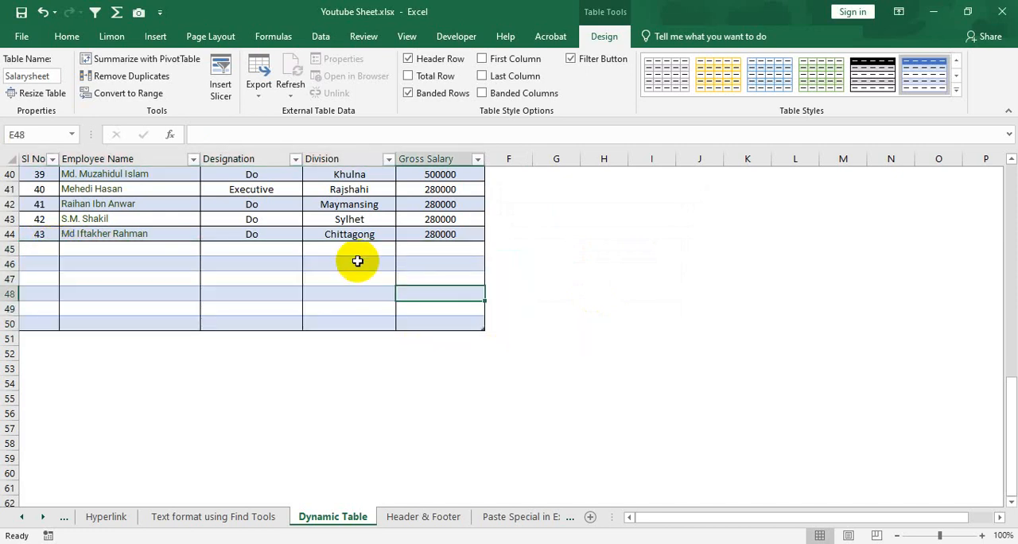
{"action": "scroll", "coordinate": [357, 261], "scroll_direction": "up", "scroll_amount": 12}
{"action": "scroll", "coordinate": [239, 278], "scroll_direction": "up", "scroll_amount": 1}
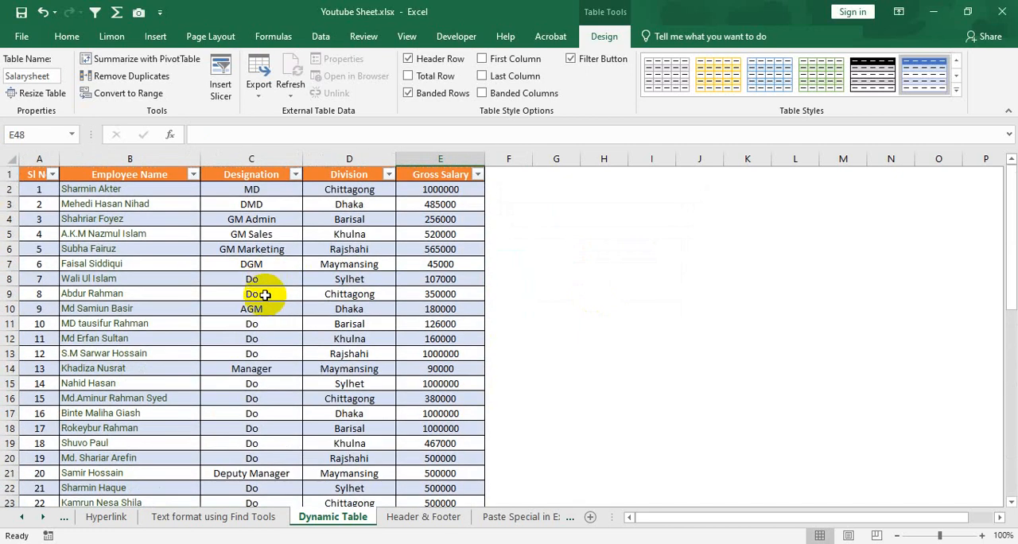
Try to remove duplicate rows from the Salarysheet table, comparing all five columns and treating the first row as headers
{"action": "left_click", "coordinate": [263, 292]}
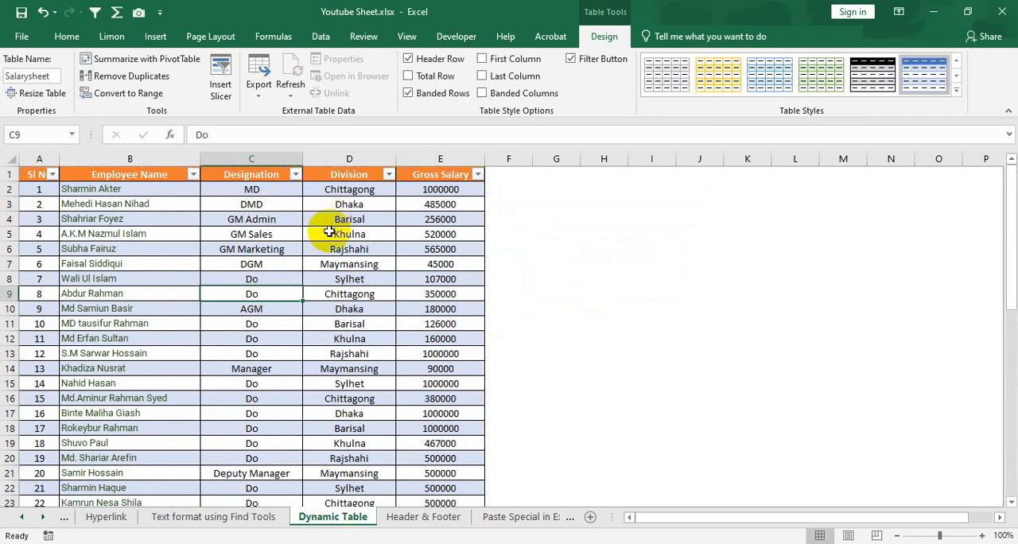
{"action": "left_click", "coordinate": [255, 265]}
{"action": "left_click", "coordinate": [146, 237]}
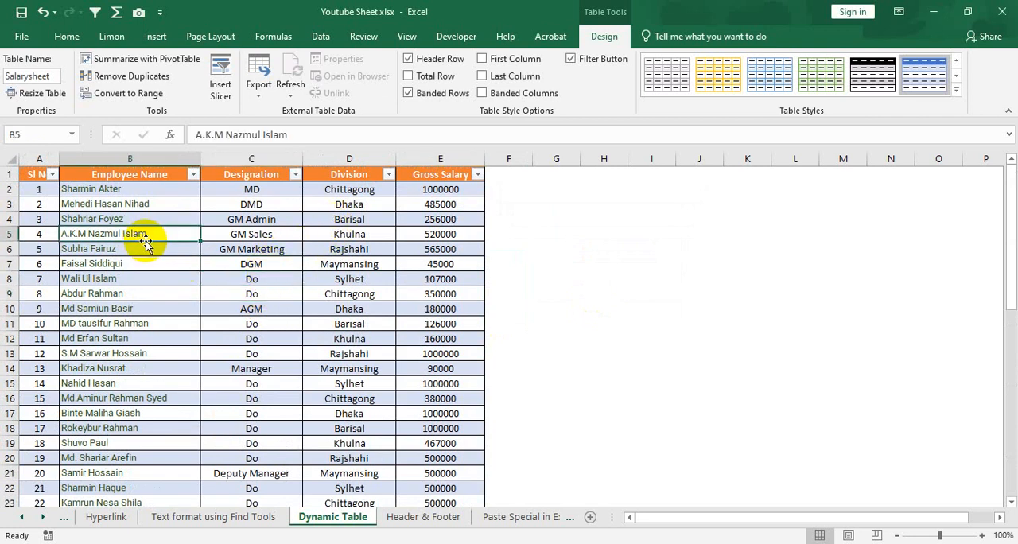
{"action": "left_click", "coordinate": [267, 269]}
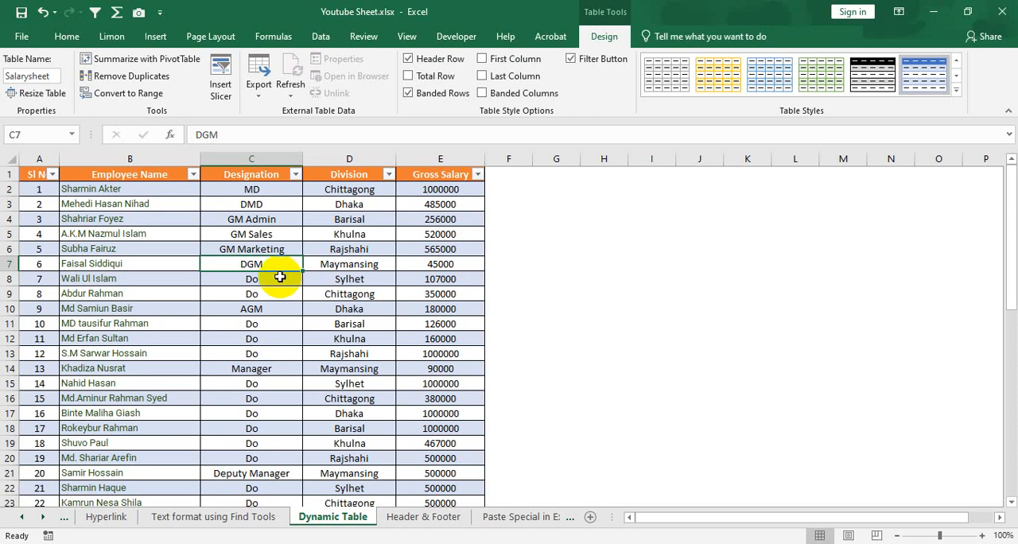
{"action": "left_click", "coordinate": [150, 78]}
{"action": "left_click", "coordinate": [456, 218]}
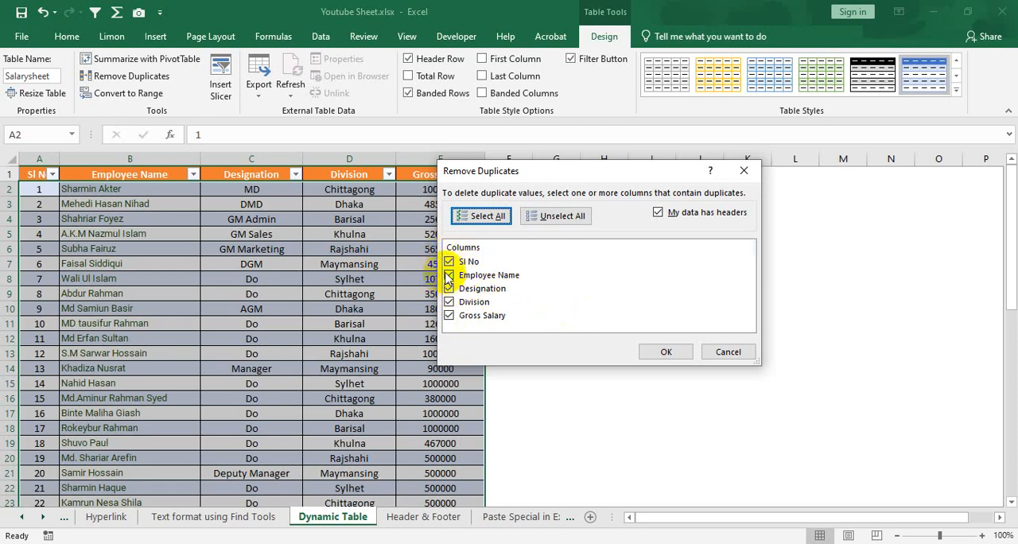
{"action": "left_click", "coordinate": [663, 352]}
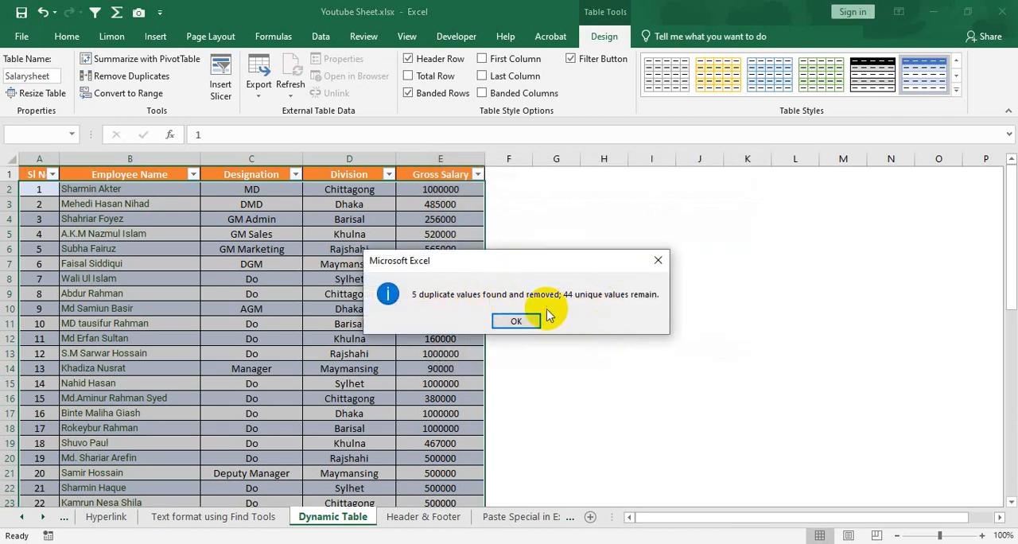
{"action": "left_click", "coordinate": [520, 320]}
{"action": "scroll", "coordinate": [319, 316], "scroll_direction": "down", "scroll_amount": 8}
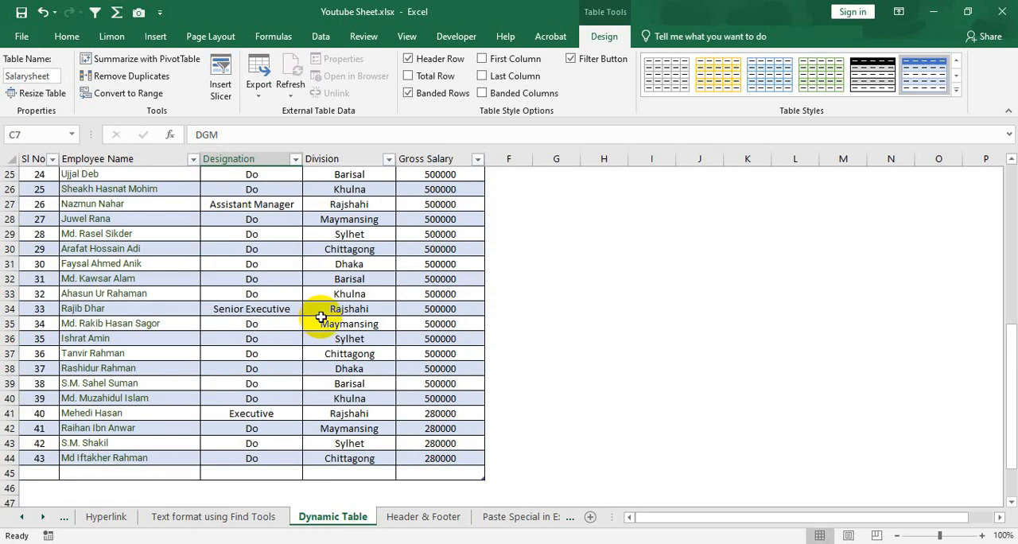
{"action": "scroll", "coordinate": [320, 317], "scroll_direction": "up", "scroll_amount": 2}
{"action": "scroll", "coordinate": [310, 316], "scroll_direction": "up", "scroll_amount": 6}
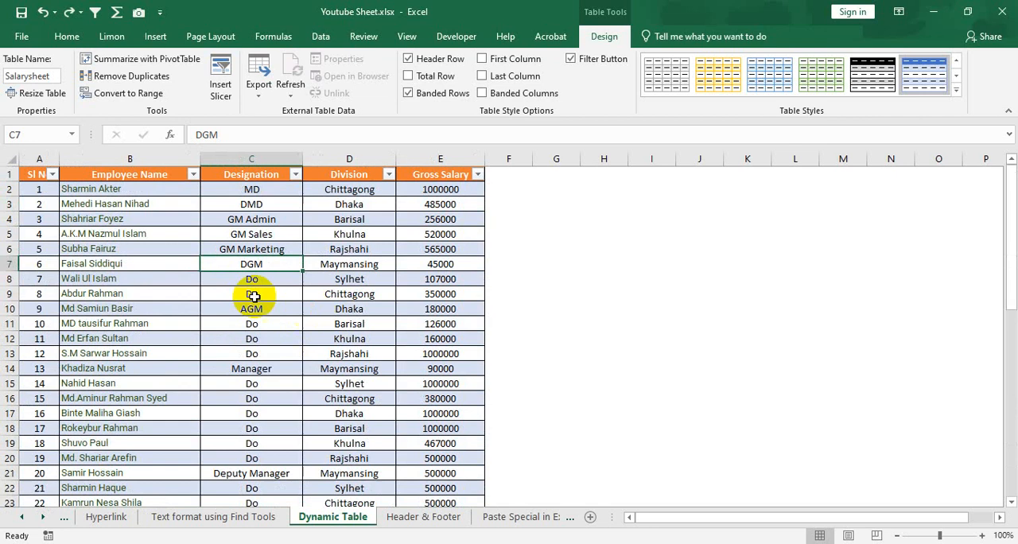
Hide the header row of the employee table and show it again
{"action": "left_click", "coordinate": [169, 233]}
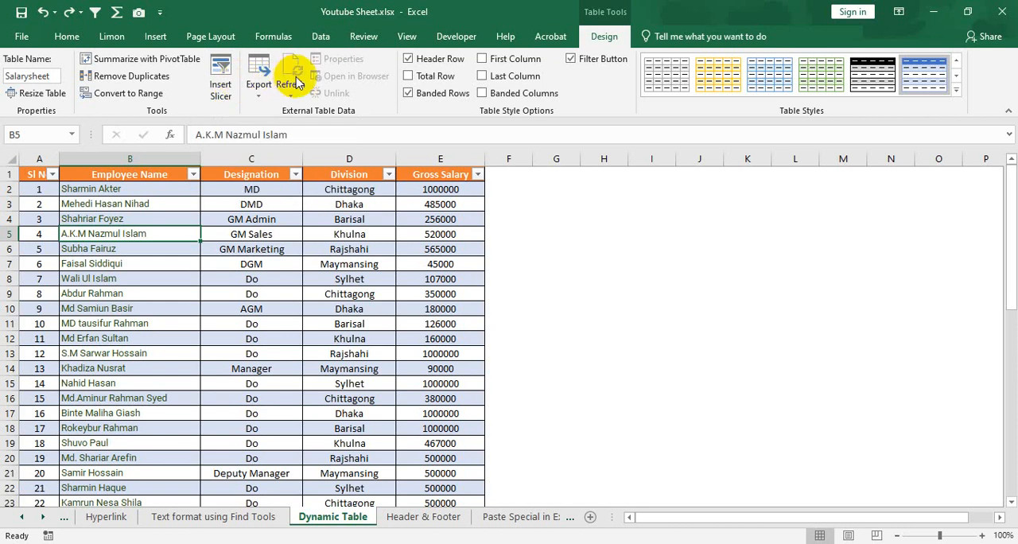
{"action": "left_click", "coordinate": [409, 62]}
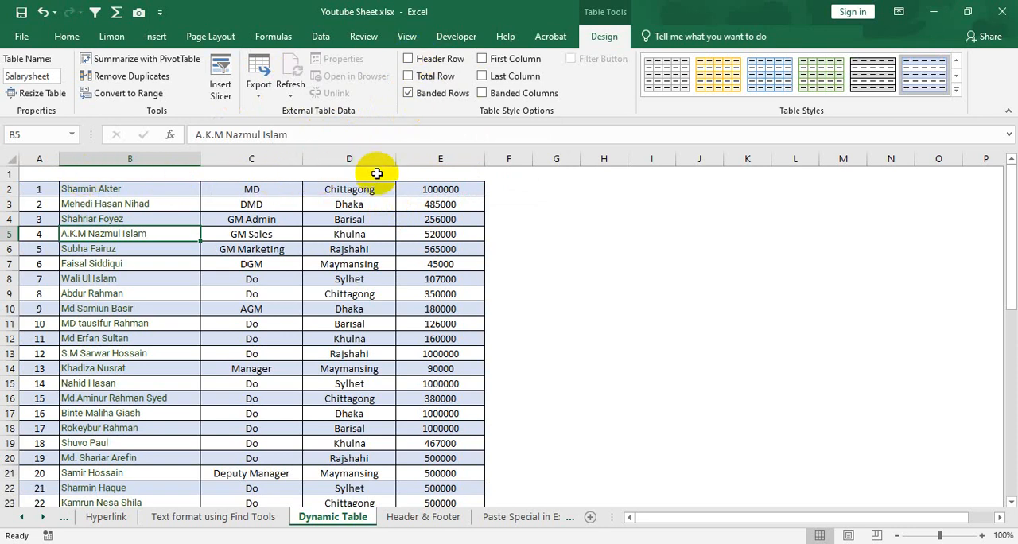
{"action": "left_click", "coordinate": [409, 60]}
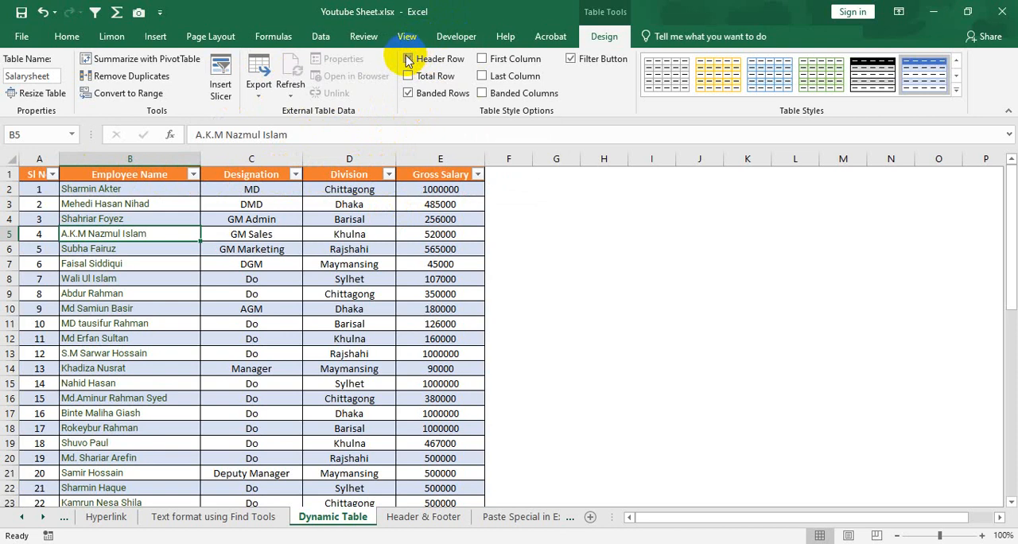
Turn on First Column formatting, check it down the Sl No column, and turn it off again
{"action": "left_click", "coordinate": [483, 61]}
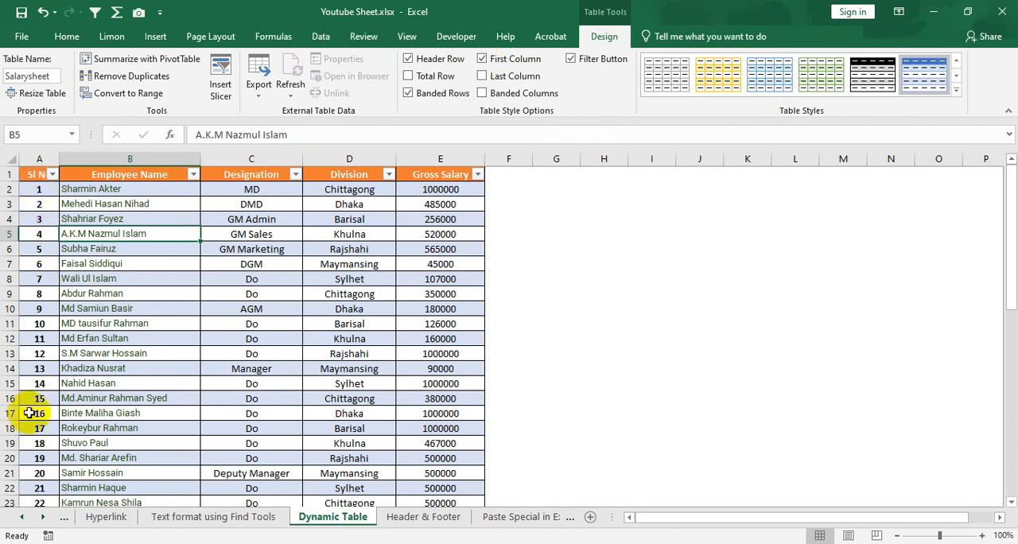
{"action": "scroll", "coordinate": [42, 422], "scroll_direction": "down", "scroll_amount": 3}
{"action": "scroll", "coordinate": [42, 426], "scroll_direction": "up", "scroll_amount": 3}
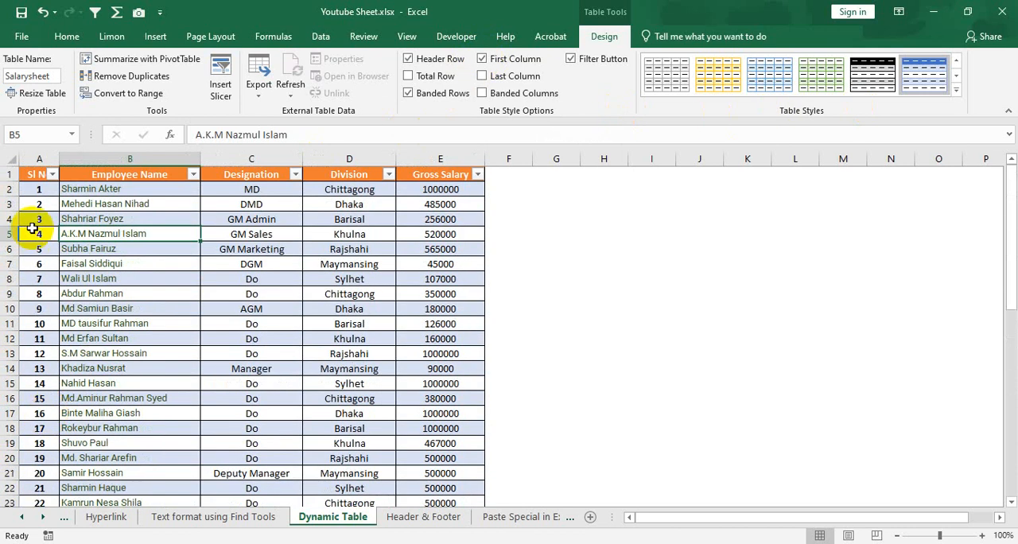
{"action": "scroll", "coordinate": [44, 259], "scroll_direction": "down", "scroll_amount": 4}
{"action": "scroll", "coordinate": [45, 278], "scroll_direction": "down", "scroll_amount": 4}
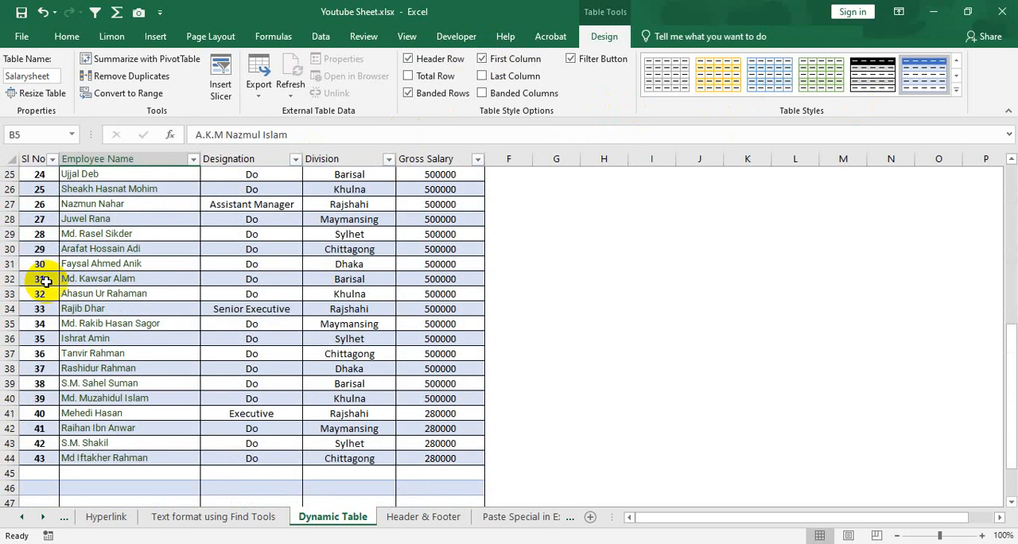
{"action": "scroll", "coordinate": [46, 278], "scroll_direction": "up", "scroll_amount": 8}
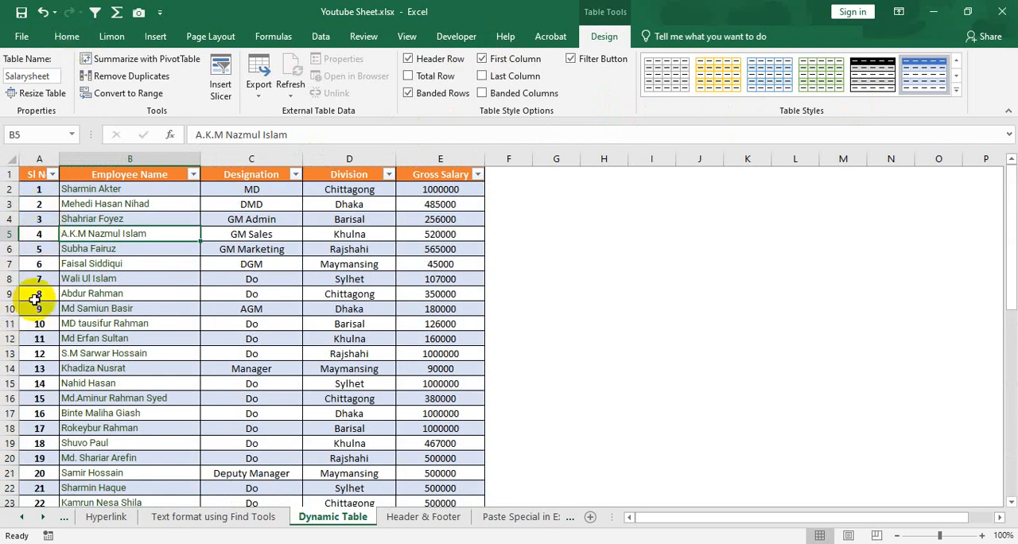
{"action": "left_click", "coordinate": [481, 59]}
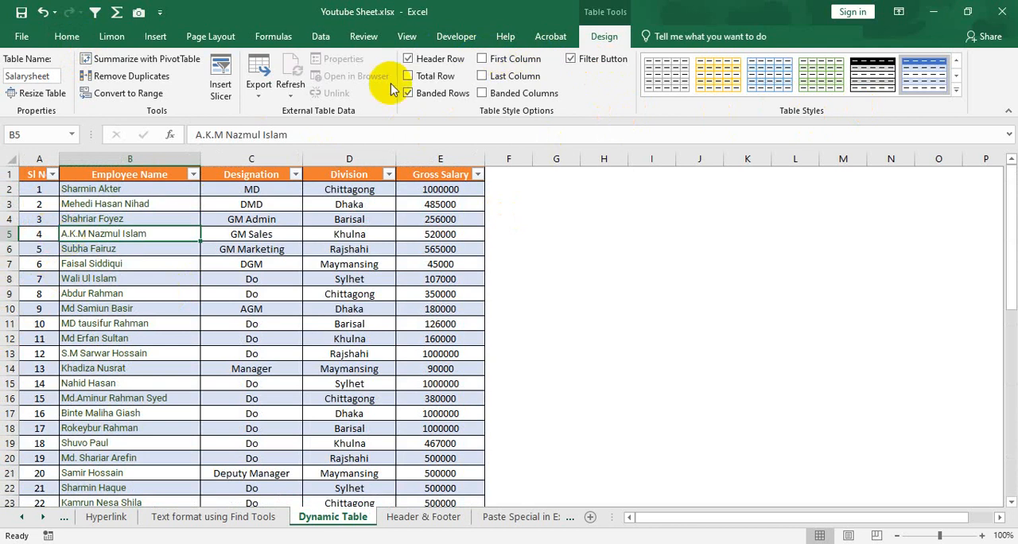
Turn on Last Column formatting for the table and check it down the Gross Salary column
{"action": "left_click", "coordinate": [482, 76]}
{"action": "scroll", "coordinate": [450, 300], "scroll_direction": "down", "scroll_amount": 8}
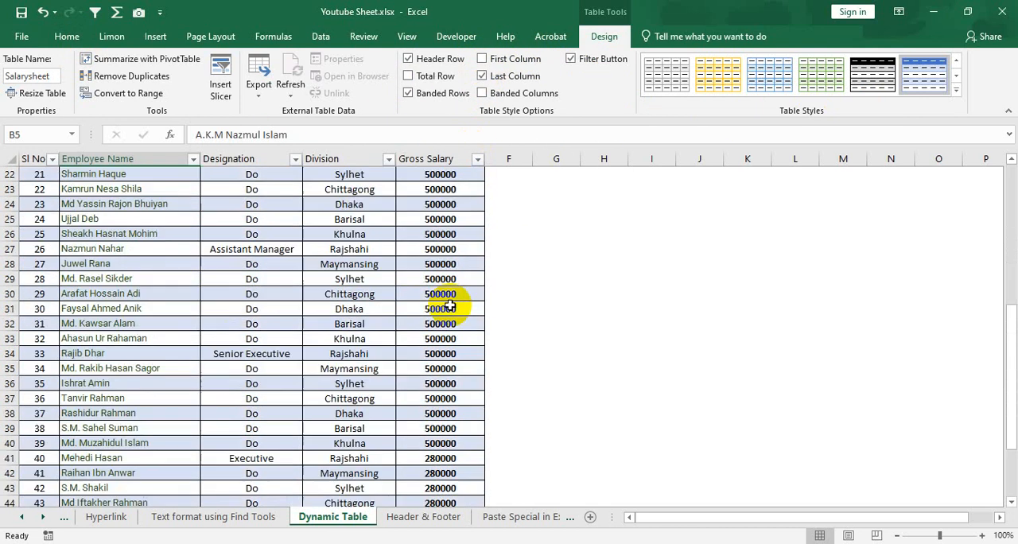
{"action": "scroll", "coordinate": [433, 271], "scroll_direction": "up", "scroll_amount": 3}
{"action": "scroll", "coordinate": [428, 269], "scroll_direction": "up", "scroll_amount": 5}
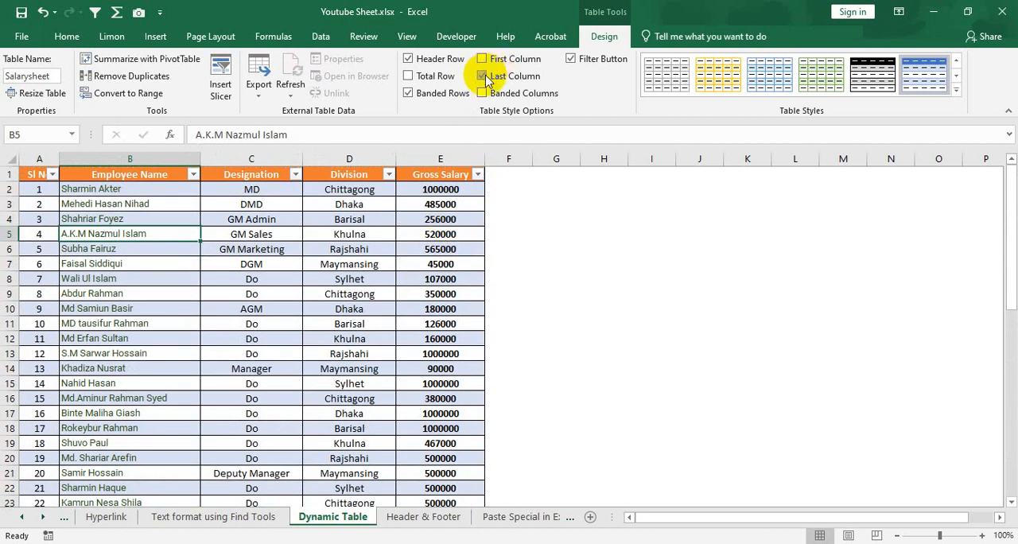
{"action": "left_click", "coordinate": [484, 77]}
{"action": "left_click", "coordinate": [483, 77]}
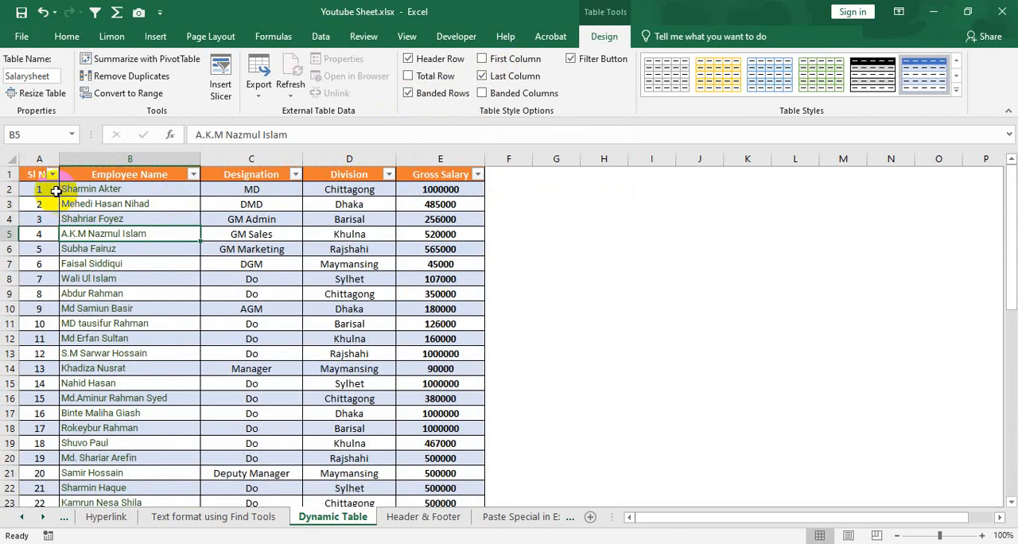
Examine the alternating row banding across the first five data rows of the table
{"action": "left_click_drag", "start_coordinate": [42, 187], "coordinate": [438, 188]}
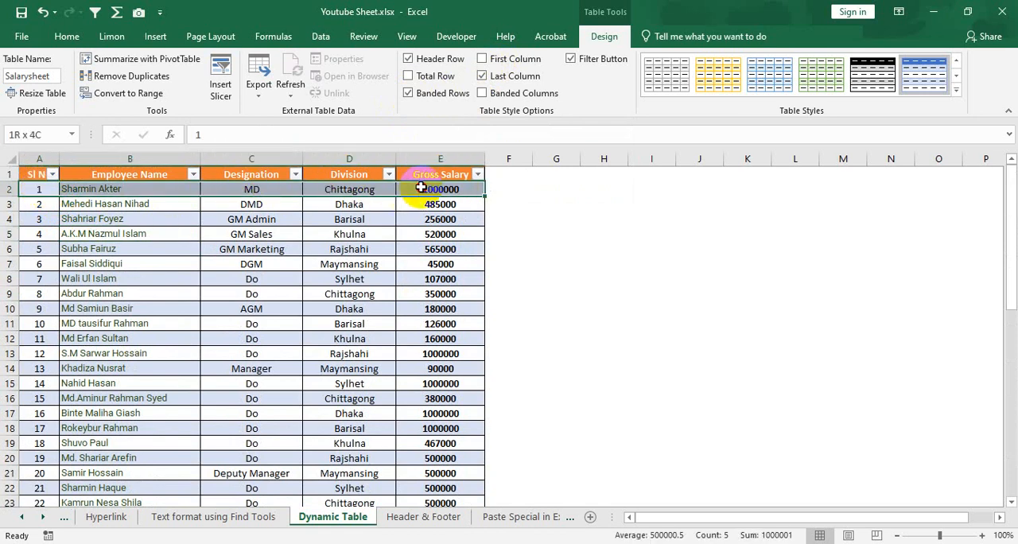
{"action": "left_click_drag", "start_coordinate": [52, 202], "coordinate": [385, 205]}
{"action": "left_click", "coordinate": [72, 219]}
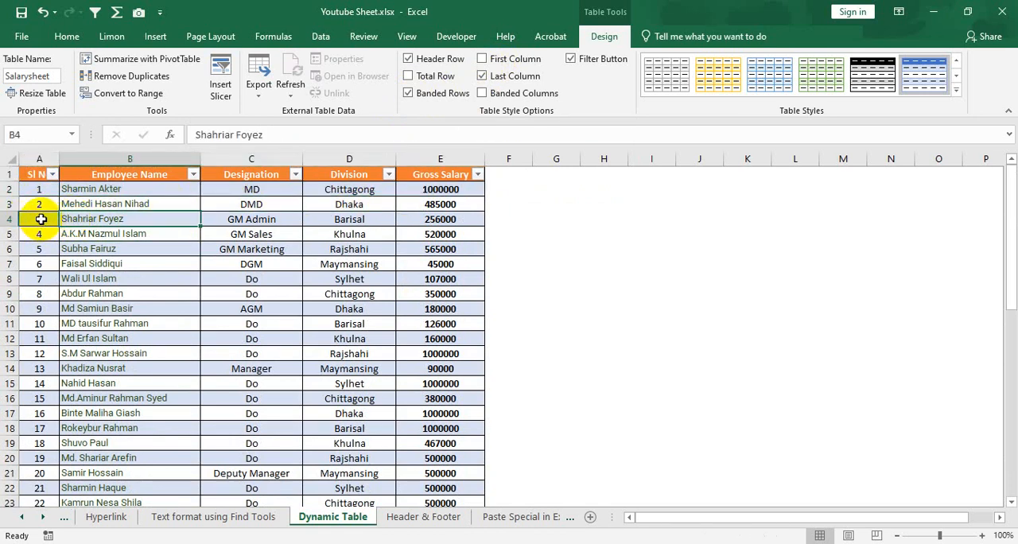
{"action": "left_click_drag", "start_coordinate": [42, 219], "coordinate": [441, 219]}
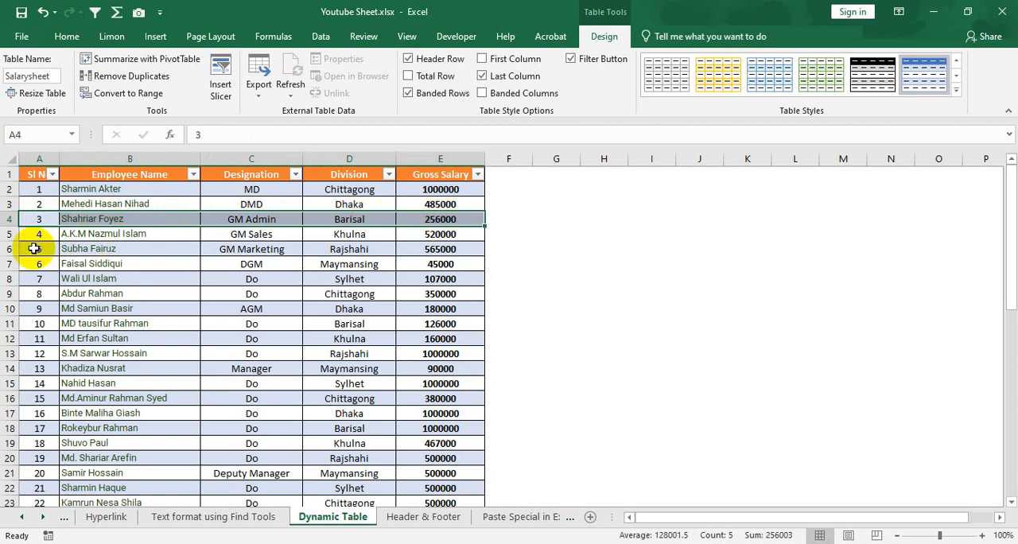
{"action": "left_click_drag", "start_coordinate": [34, 249], "coordinate": [432, 247]}
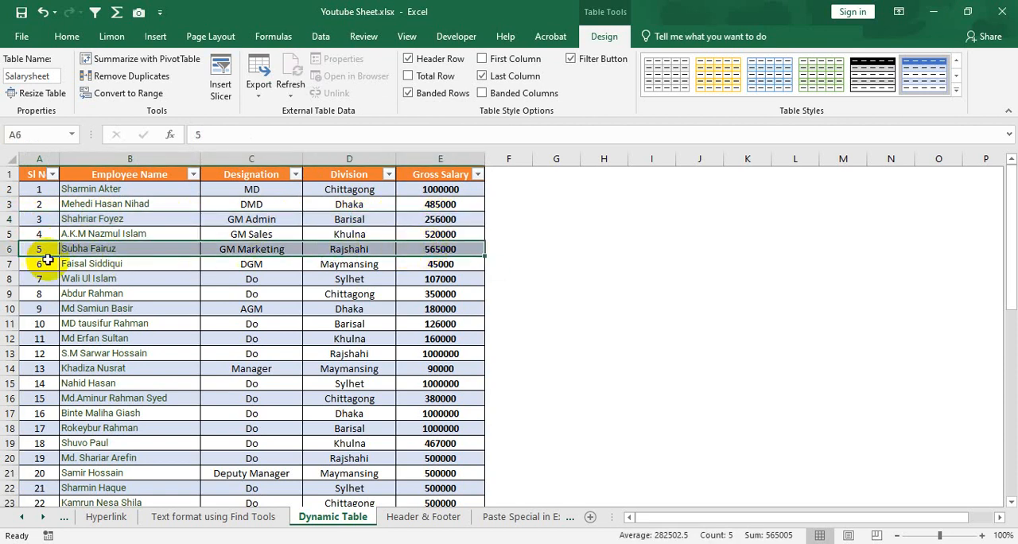
Compare the alternating row shading across rows 3 to 6 of the employee table
{"action": "left_click", "coordinate": [38, 203]}
{"action": "left_click_drag", "start_coordinate": [66, 204], "coordinate": [426, 206]}
{"action": "left_click", "coordinate": [50, 219]}
{"action": "left_click_drag", "start_coordinate": [50, 219], "coordinate": [443, 222]}
{"action": "left_click", "coordinate": [24, 234]}
{"action": "left_click_drag", "start_coordinate": [150, 234], "coordinate": [427, 234]}
{"action": "left_click_drag", "start_coordinate": [51, 252], "coordinate": [432, 250]}
{"action": "left_click", "coordinate": [269, 265]}
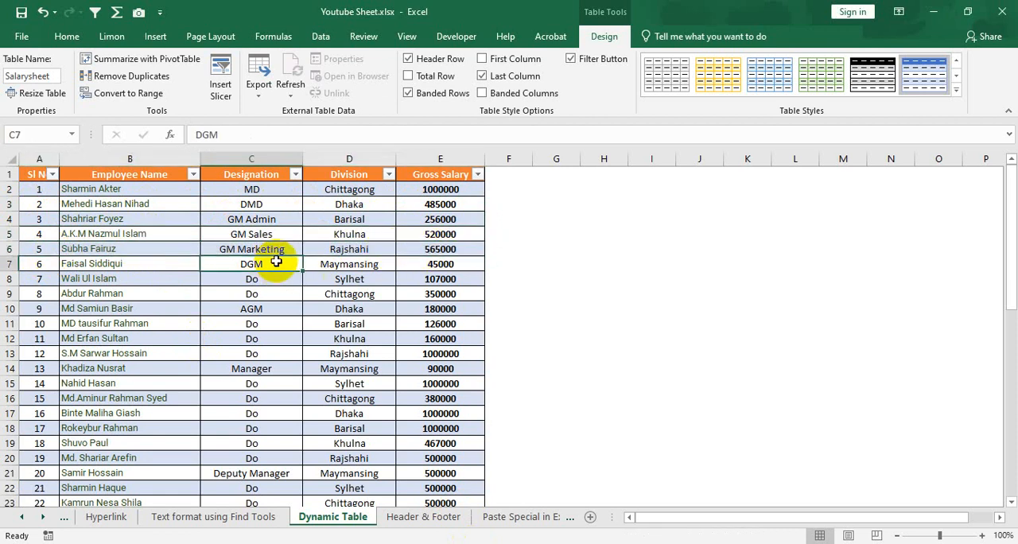
Toggle Banded Rows off and on for the table, and replace it with Banded Columns
{"action": "left_click", "coordinate": [408, 94]}
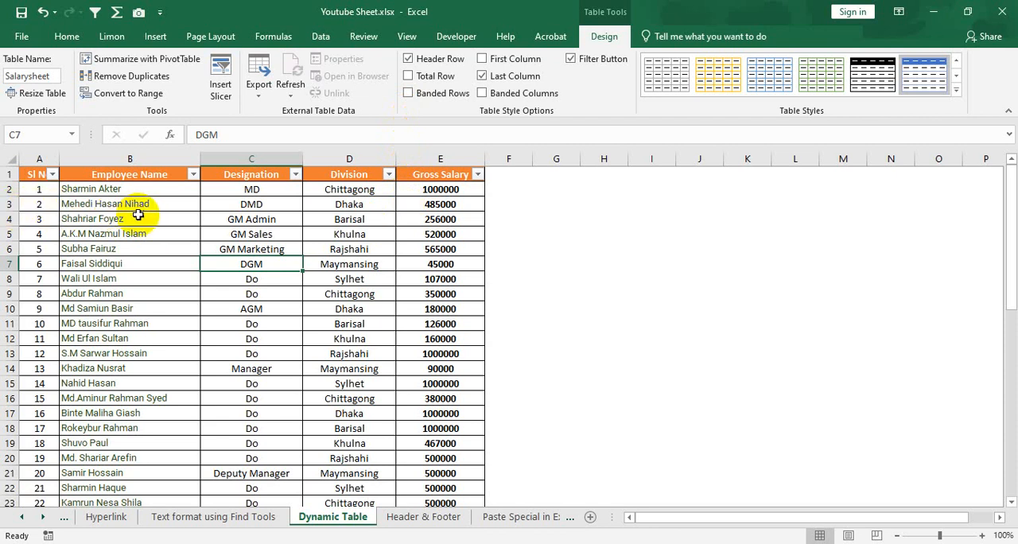
{"action": "left_click", "coordinate": [417, 94]}
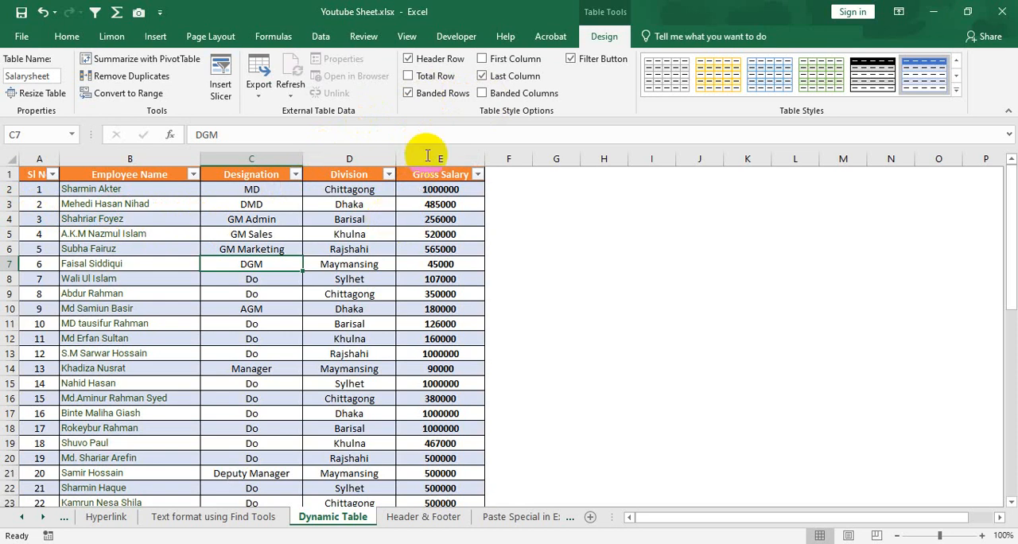
{"action": "left_click", "coordinate": [409, 93]}
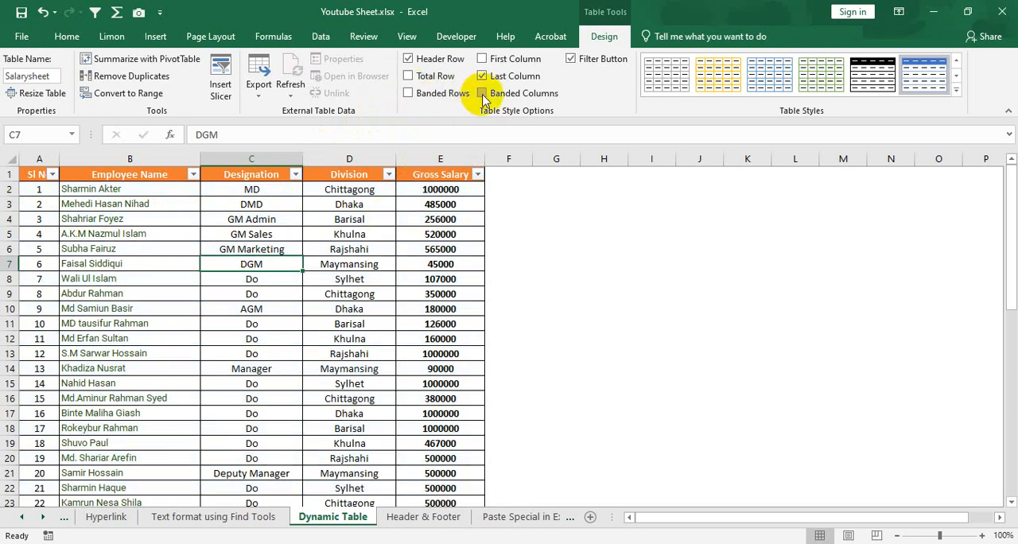
{"action": "left_click", "coordinate": [483, 93]}
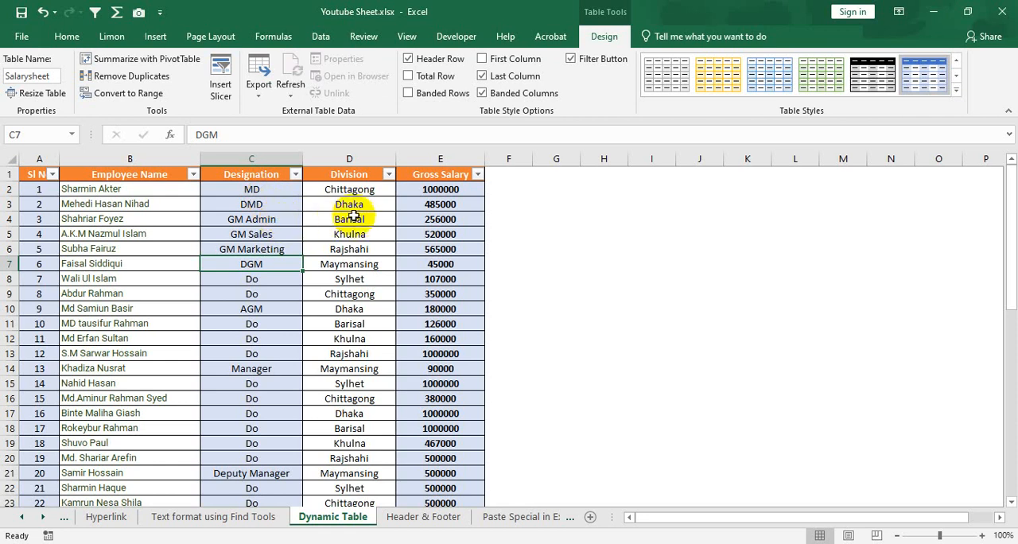
Restore Banded Rows, turn off Banded Columns and return to the Designation column in row 7
{"action": "left_click", "coordinate": [440, 98]}
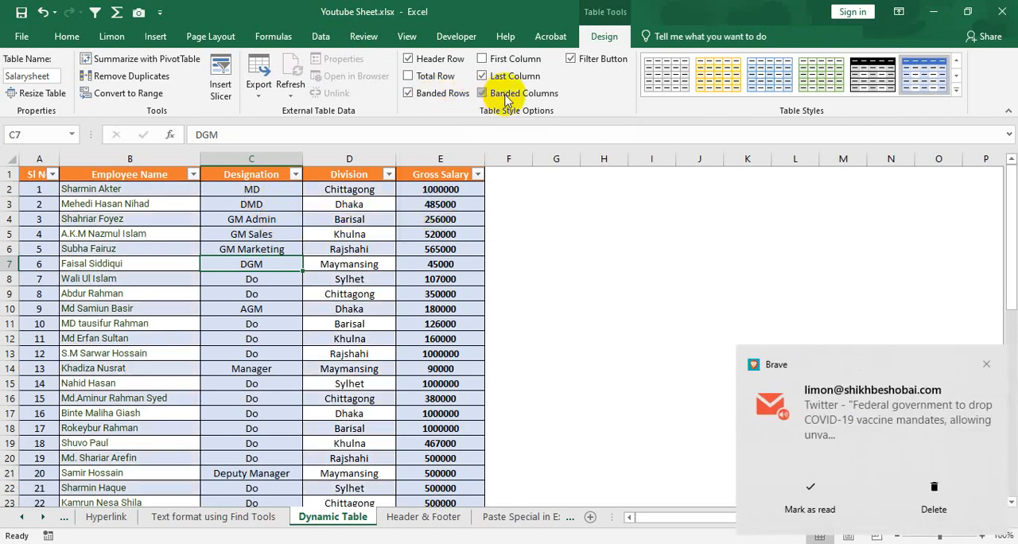
{"action": "left_click", "coordinate": [506, 99]}
{"action": "left_click", "coordinate": [891, 501]}
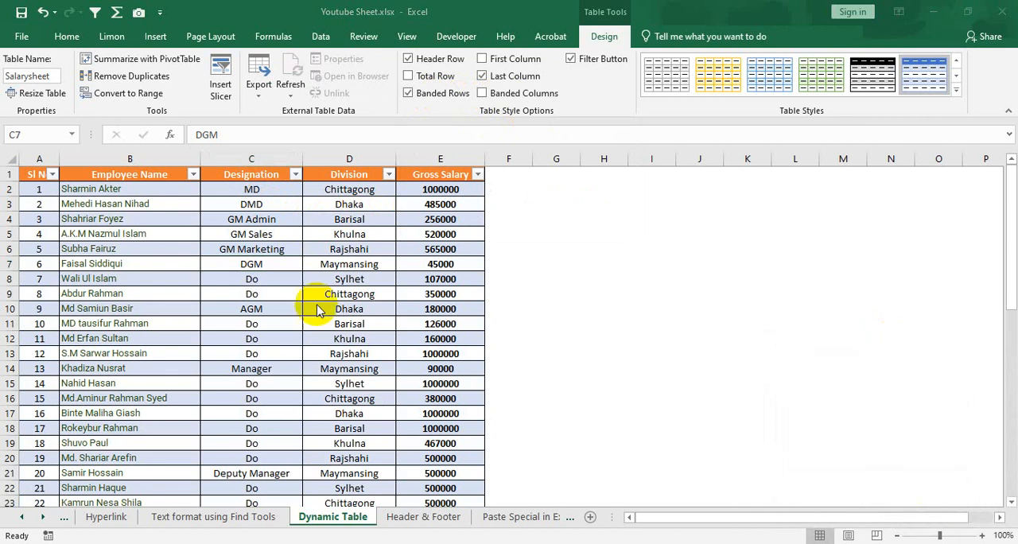
{"action": "left_click", "coordinate": [237, 259]}
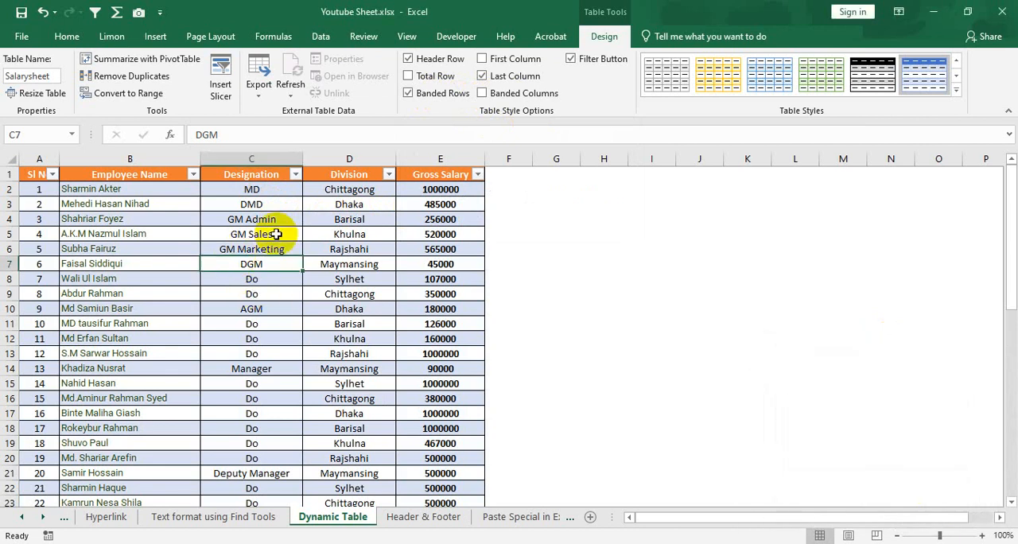
Try Banded Columns together with Banded Rows, and keep only Banded Columns on for the table
{"action": "left_click", "coordinate": [483, 94]}
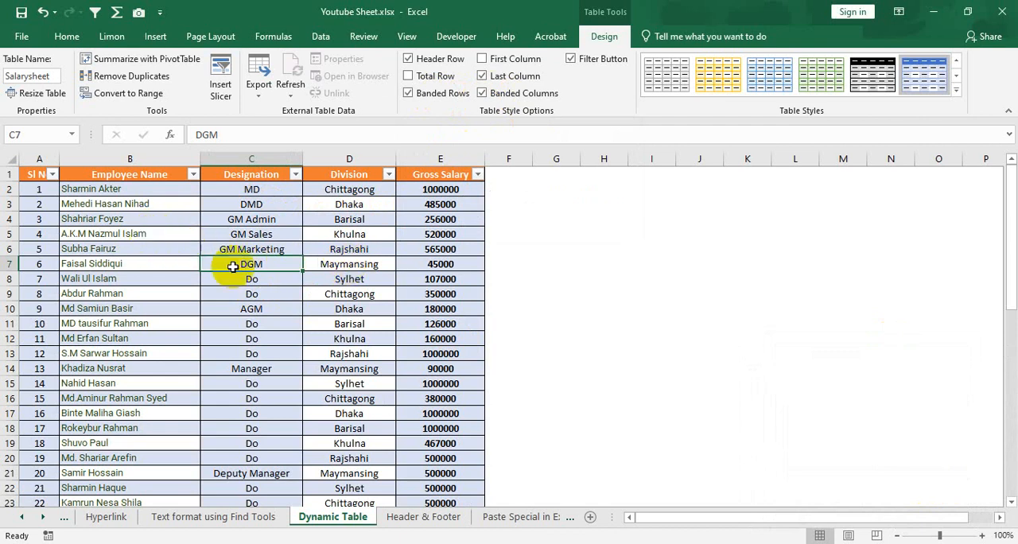
{"action": "left_click", "coordinate": [482, 94]}
{"action": "left_click", "coordinate": [416, 94]}
{"action": "left_click", "coordinate": [483, 94]}
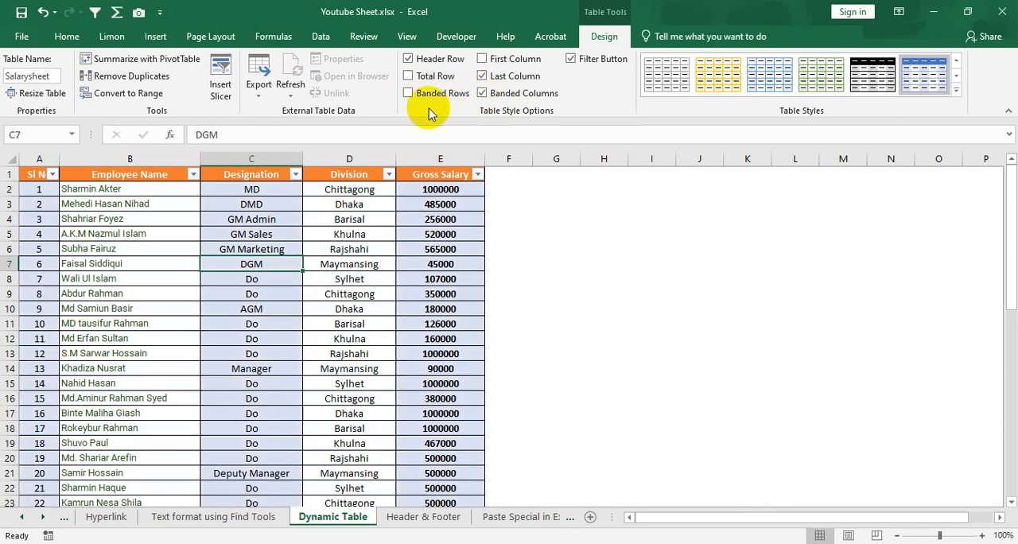
{"action": "scroll", "coordinate": [350, 303], "scroll_direction": "down", "scroll_amount": 5}
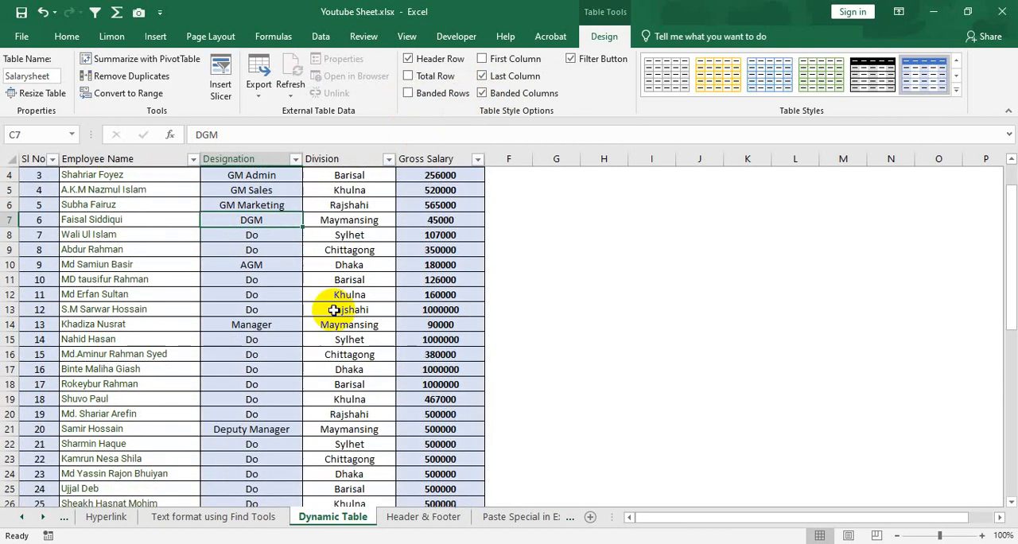
{"action": "scroll", "coordinate": [350, 308], "scroll_direction": "up", "scroll_amount": 5}
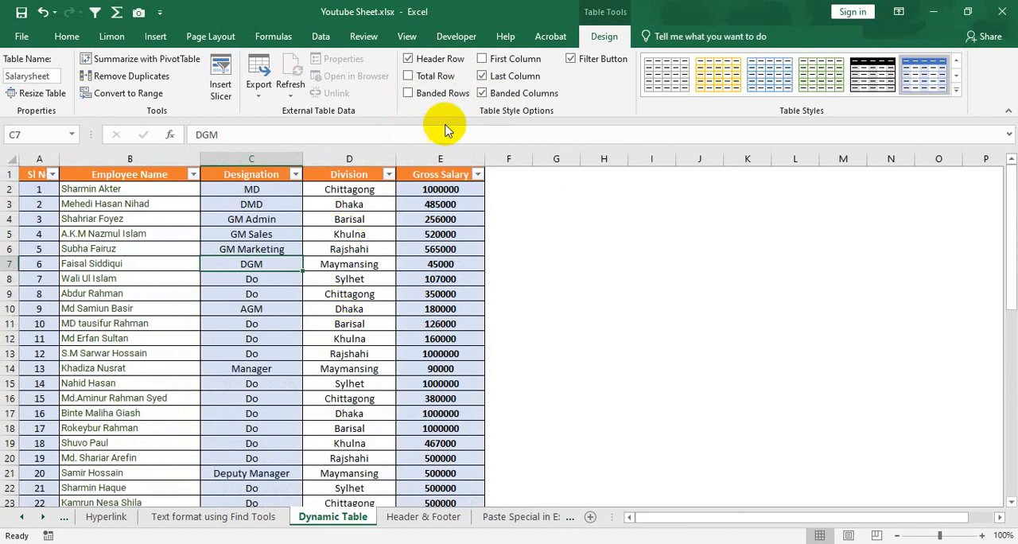
Add a Total Row at the end of the table and inspect its Gross Salary formula
{"action": "scroll", "coordinate": [407, 323], "scroll_direction": "down", "scroll_amount": 13}
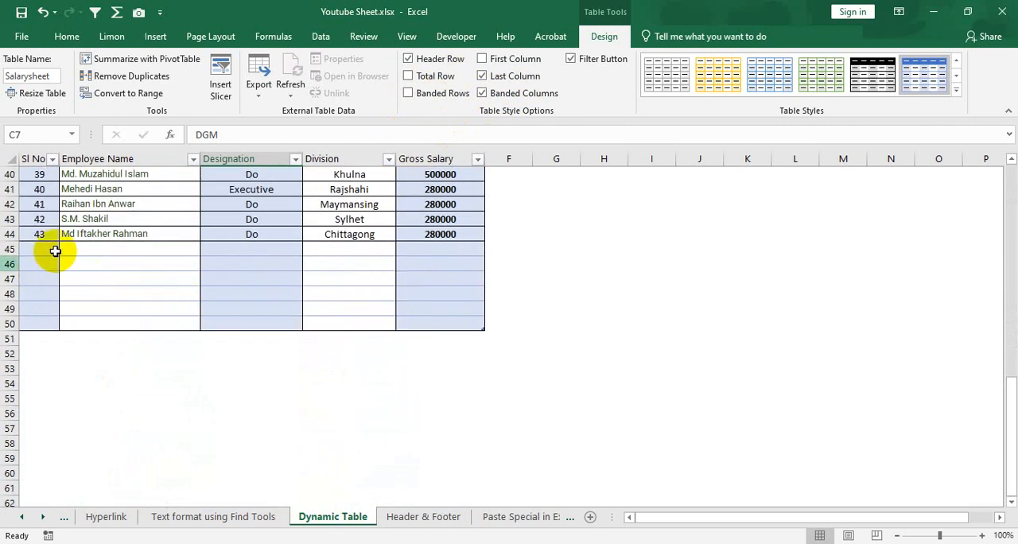
{"action": "left_click", "coordinate": [409, 76]}
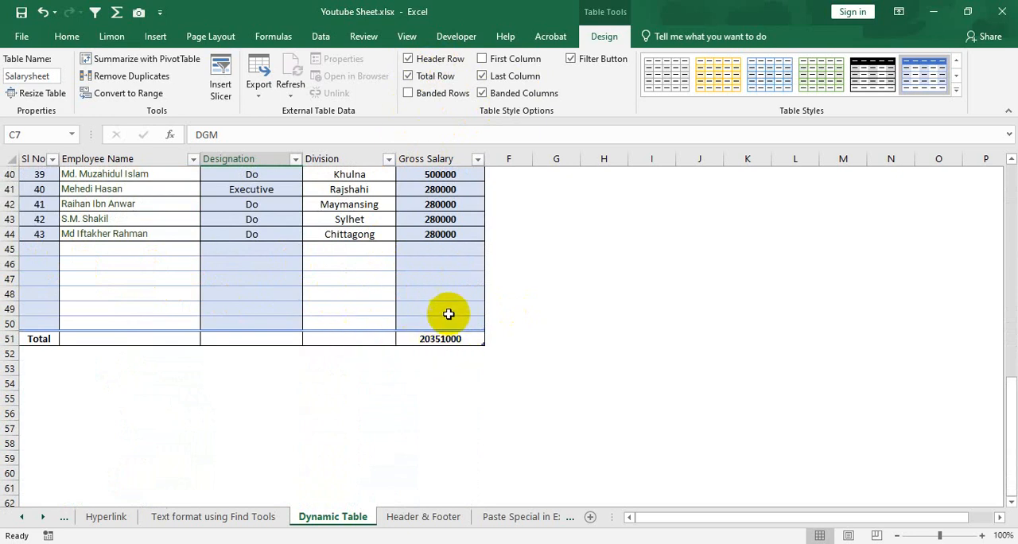
{"action": "left_click", "coordinate": [444, 340]}
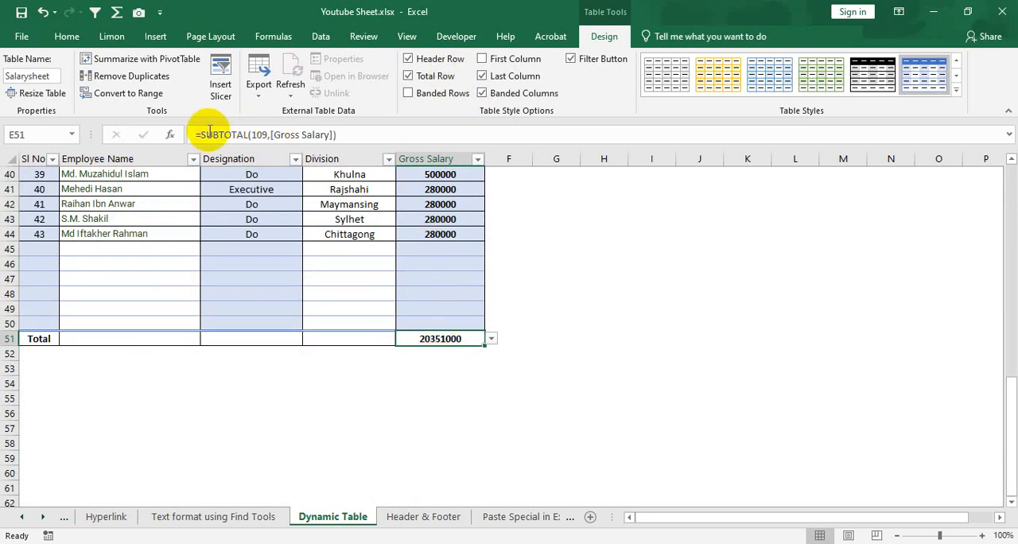
Enter a new employee's name in row 45 with designation Do, division Dhaka and gross salary 300000
{"action": "left_click", "coordinate": [39, 249]}
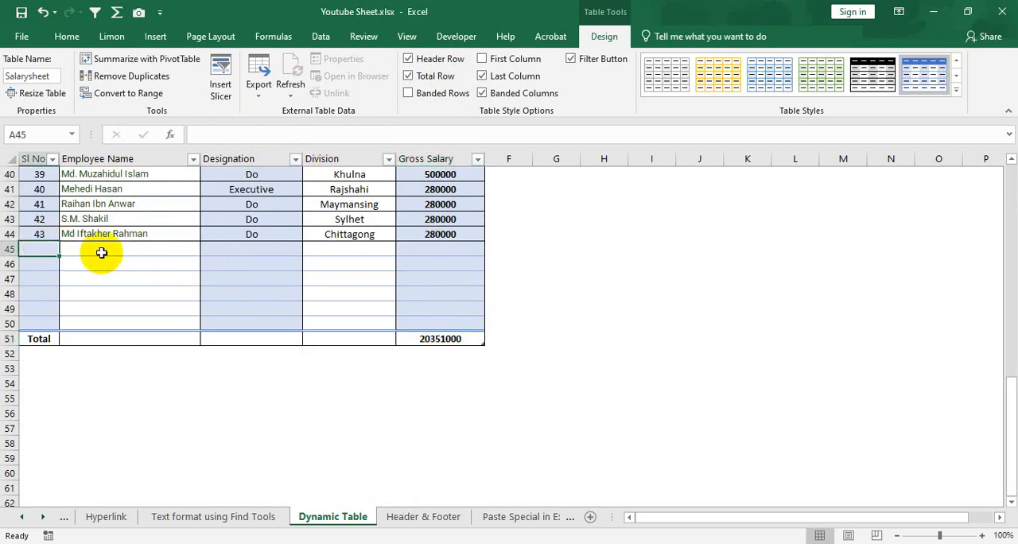
{"action": "left_click", "coordinate": [101, 253]}
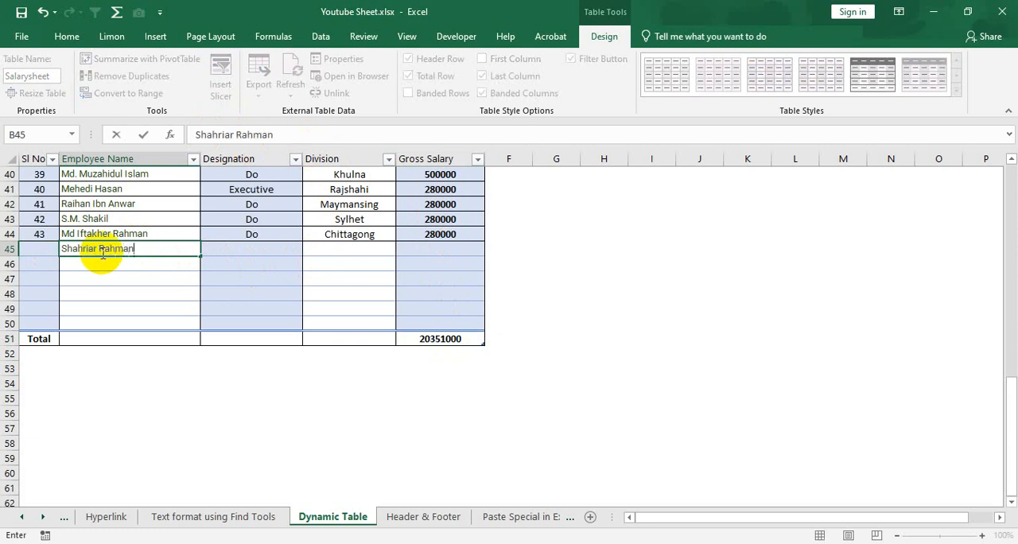
{"action": "key", "text": "Tab"}
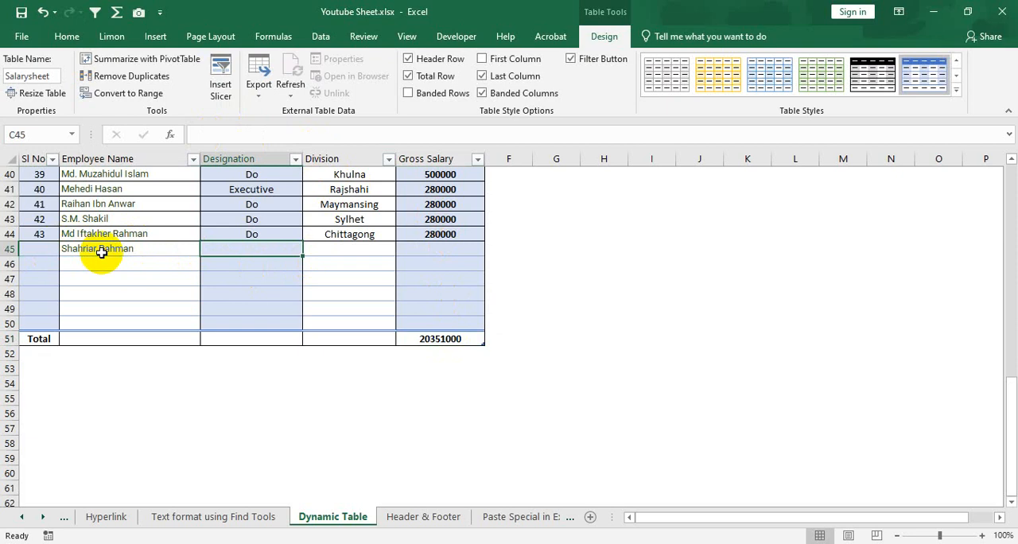
{"action": "type", "text": "Do"}
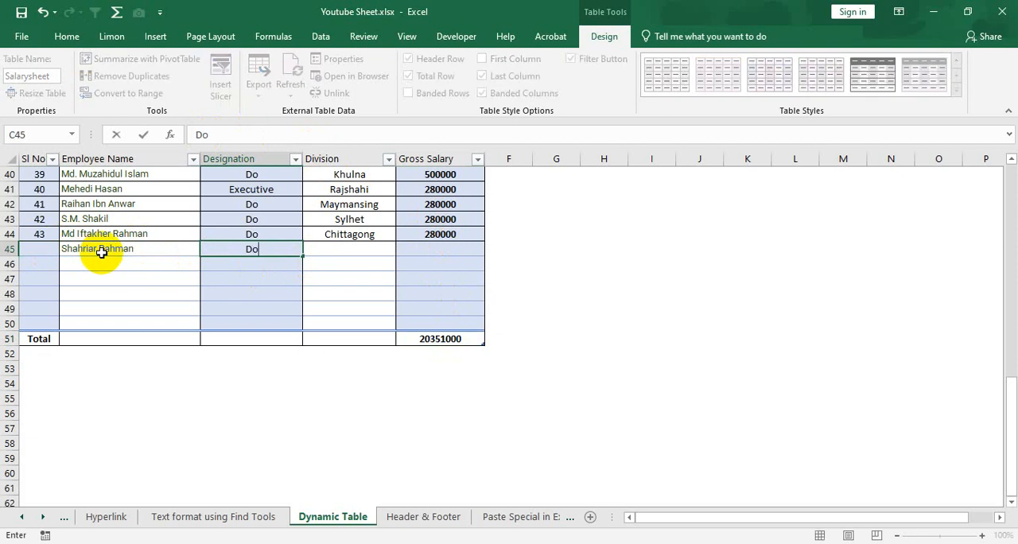
{"action": "key", "text": "Tab"}
{"action": "type", "text": "D"}
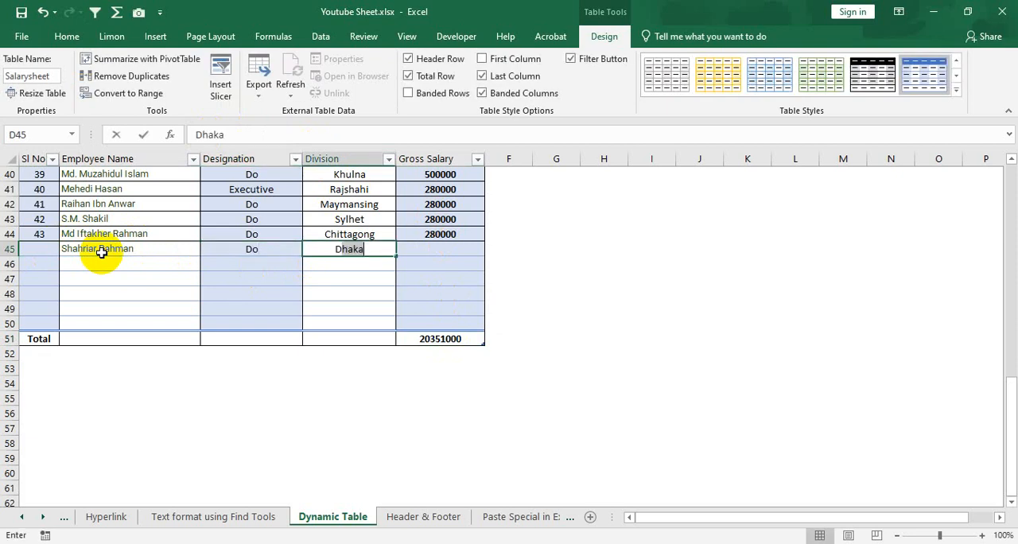
{"action": "type", "text": "haka"}
{"action": "key", "text": "Tab"}
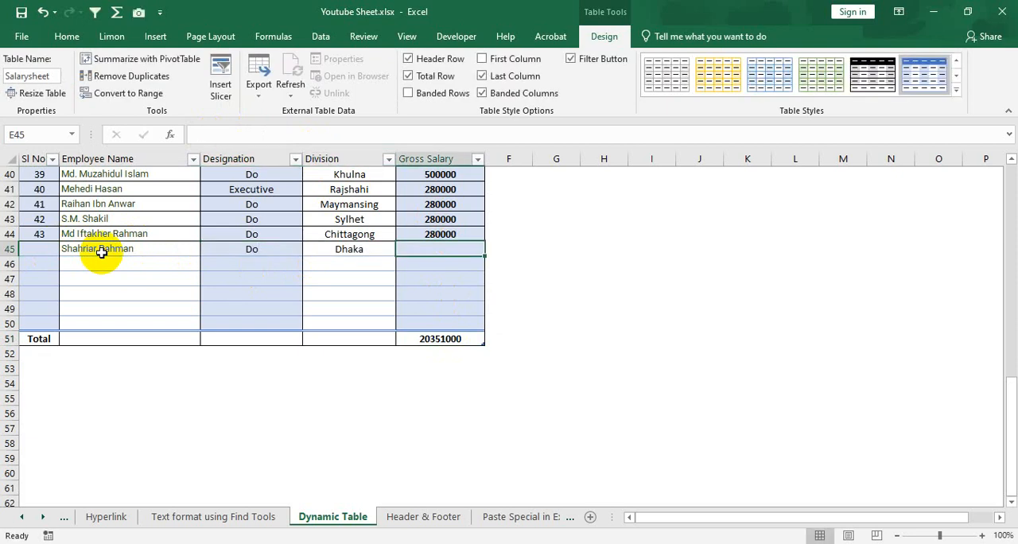
{"action": "type", "text": "300000"}
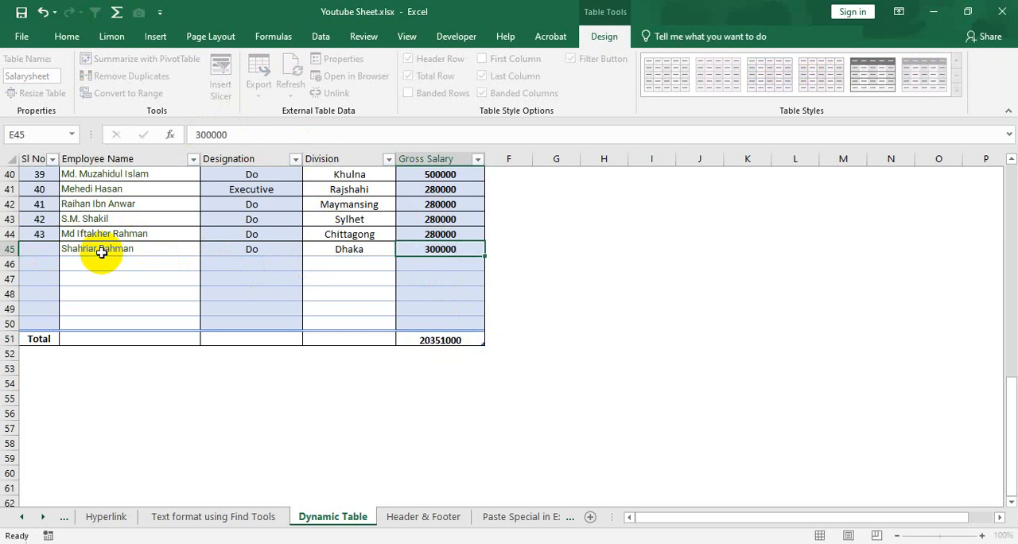
Set the new employee's Sl No to 44 and check the Gross Salary total
{"action": "left_click", "coordinate": [102, 253]}
{"action": "key", "text": "Left"}
{"action": "type", "text": "44"}
{"action": "key", "text": "Return"}
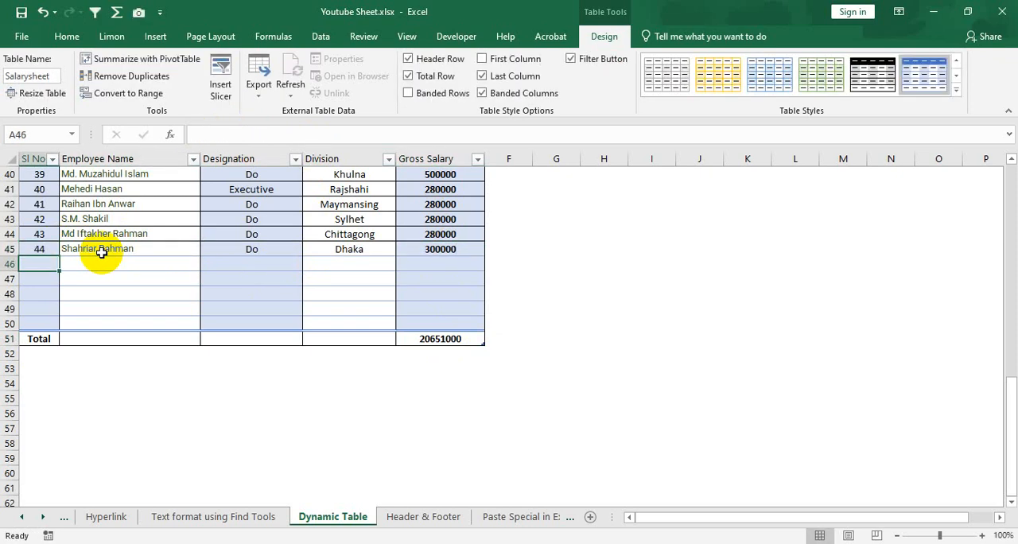
{"action": "left_click", "coordinate": [436, 339]}
Clear the gross salaries in E44 and E42 to test the total, and undo both deletions
{"action": "left_click", "coordinate": [455, 232]}
{"action": "key", "text": "BackSpace"}
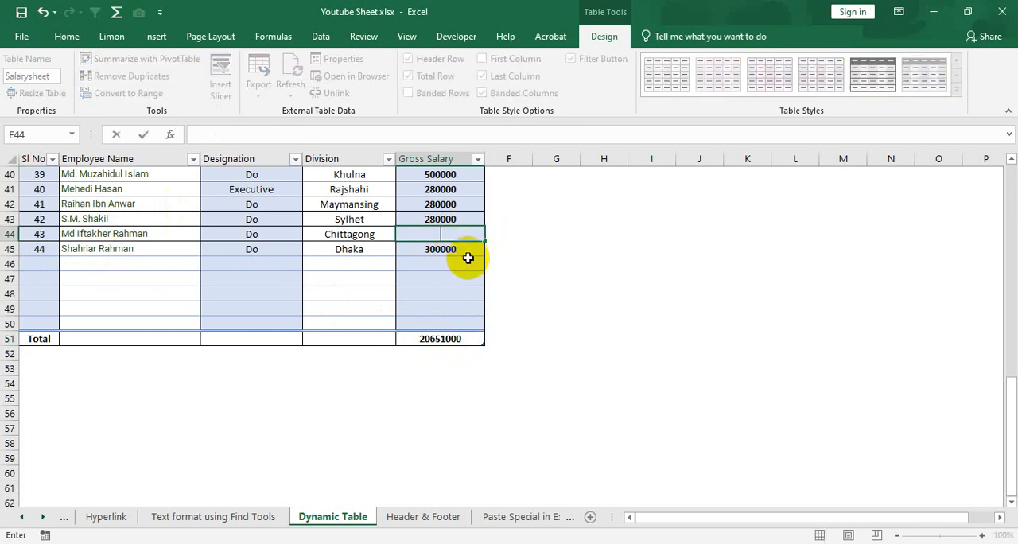
{"action": "left_click", "coordinate": [444, 248]}
{"action": "left_click", "coordinate": [448, 205]}
{"action": "key", "text": "BackSpace"}
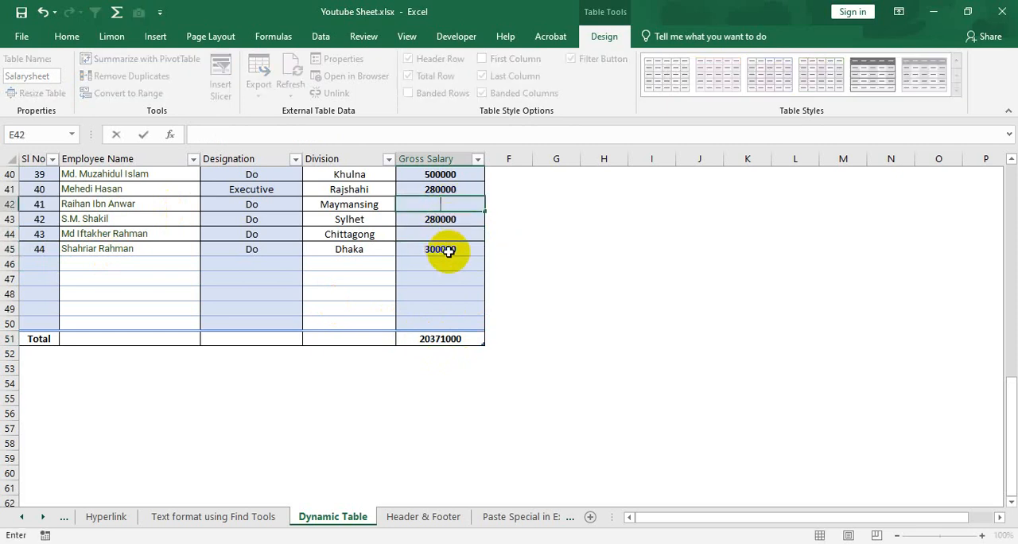
{"action": "left_click", "coordinate": [449, 260]}
{"action": "key", "text": "ctrl+z"}
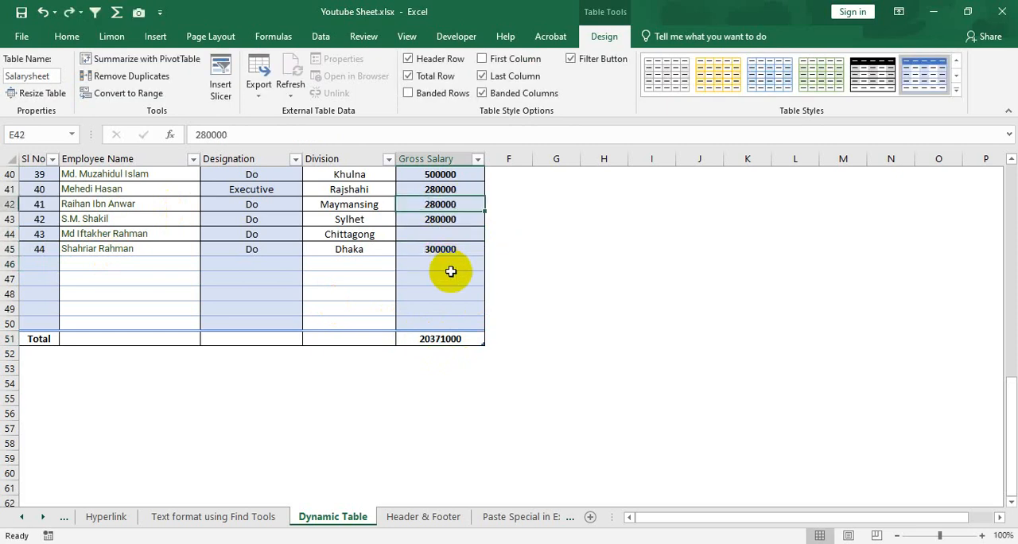
{"action": "key", "text": "ctrl+z"}
Apply the Green, Table Style Medium 21 style to the employee table
{"action": "scroll", "coordinate": [354, 239], "scroll_direction": "up", "scroll_amount": 5}
{"action": "scroll", "coordinate": [367, 262], "scroll_direction": "up", "scroll_amount": 8}
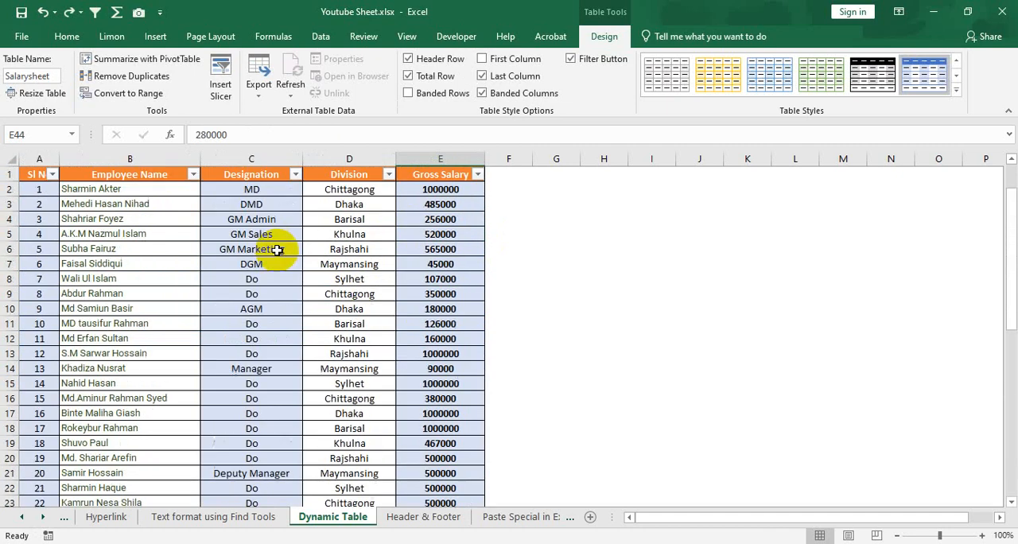
{"action": "left_click", "coordinate": [259, 243]}
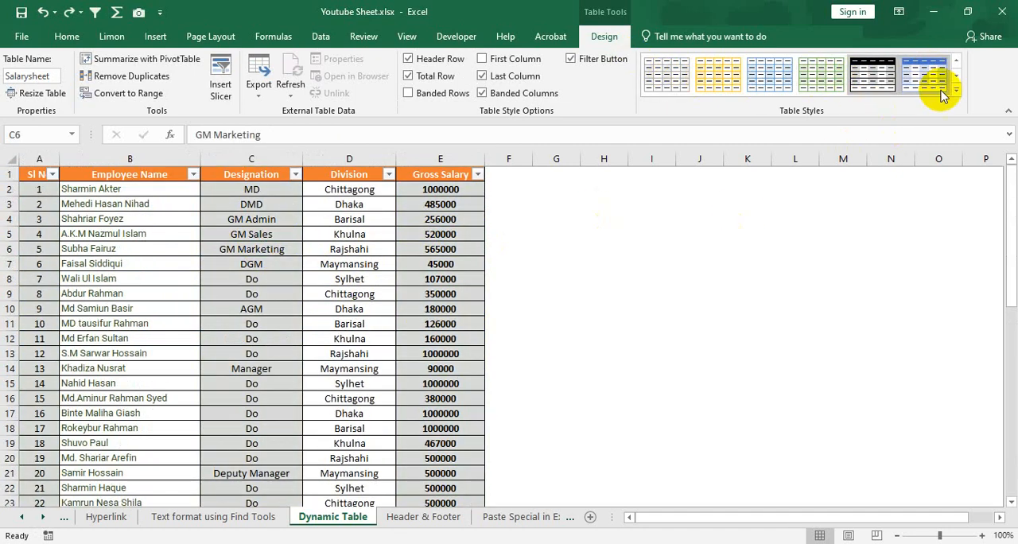
{"action": "left_click", "coordinate": [957, 93]}
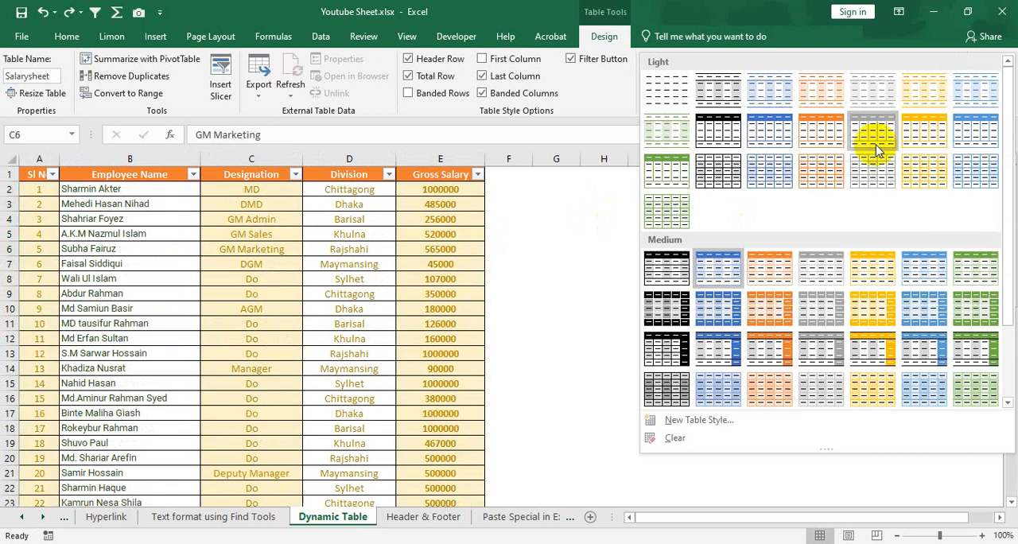
{"action": "scroll", "coordinate": [744, 282], "scroll_direction": "down", "scroll_amount": 2}
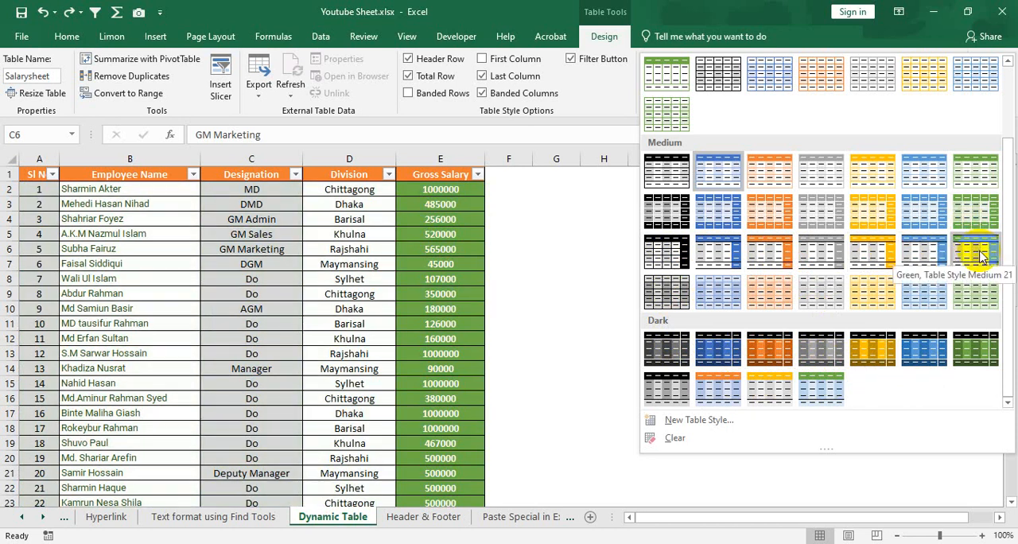
{"action": "left_click", "coordinate": [974, 232]}
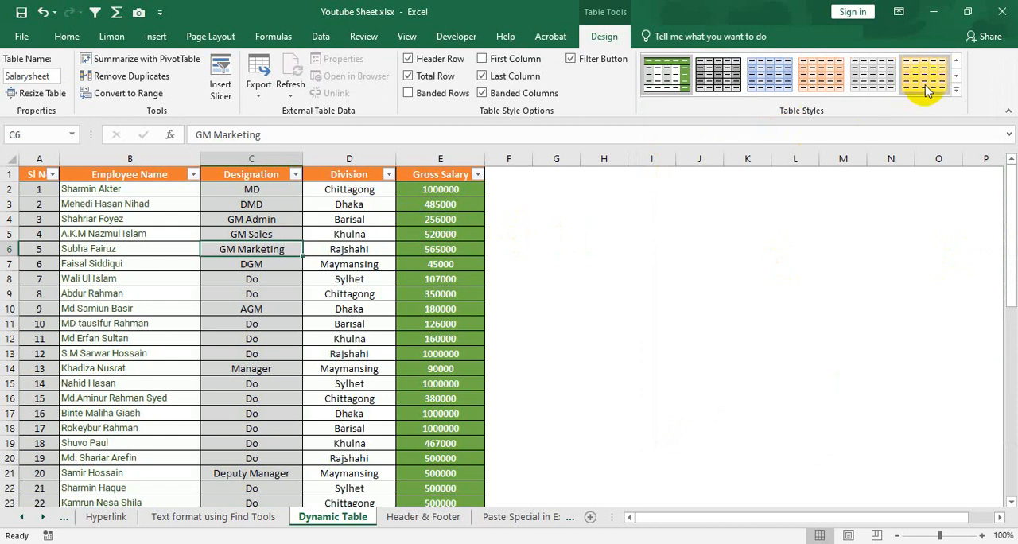
Start a new custom table style and review the table elements that can be formatted
{"action": "left_click", "coordinate": [956, 92]}
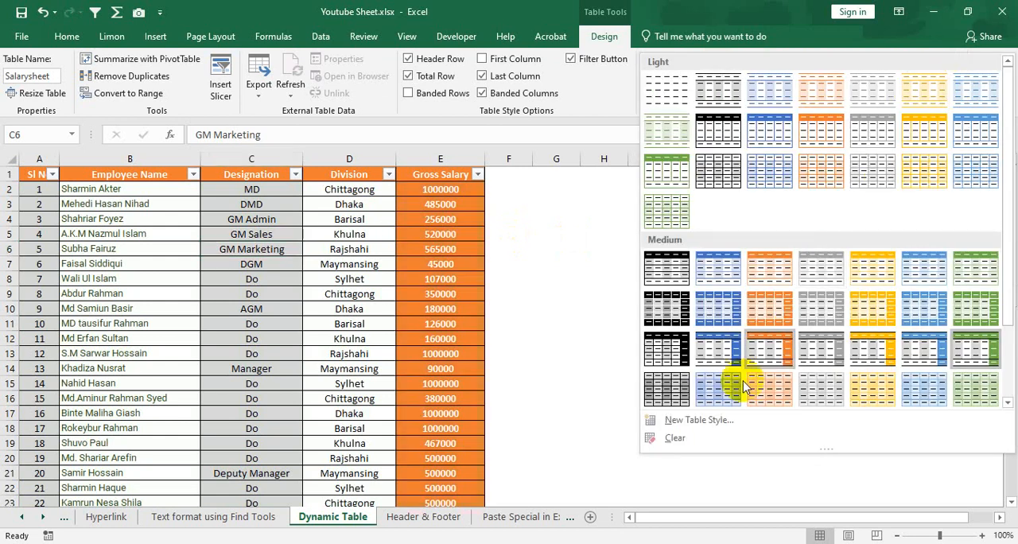
{"action": "left_click", "coordinate": [716, 422]}
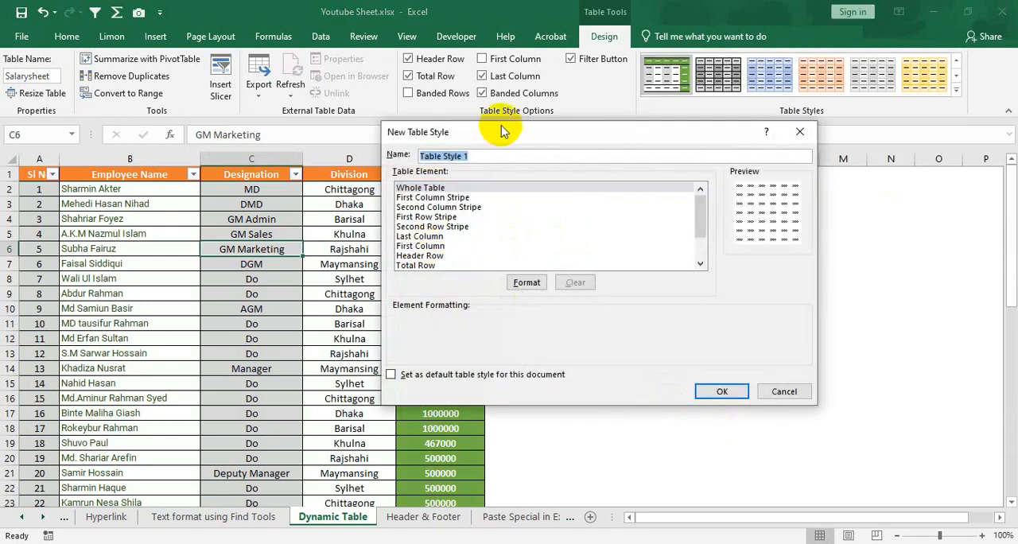
{"action": "left_click_drag", "start_coordinate": [503, 131], "coordinate": [418, 110]}
{"action": "left_click", "coordinate": [346, 185]}
{"action": "left_click", "coordinate": [347, 177]}
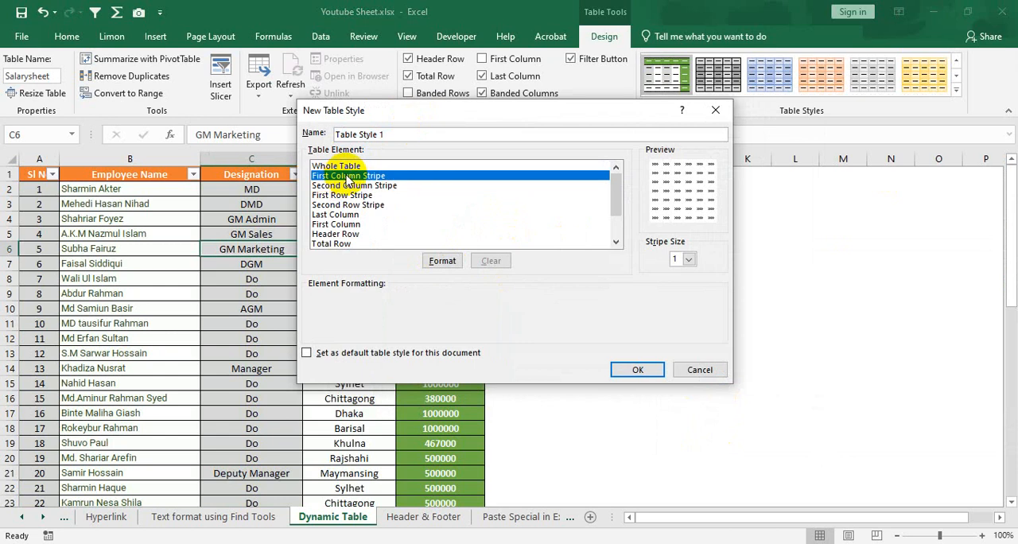
{"action": "left_click", "coordinate": [344, 166]}
{"action": "left_click", "coordinate": [350, 194]}
{"action": "left_click", "coordinate": [343, 215]}
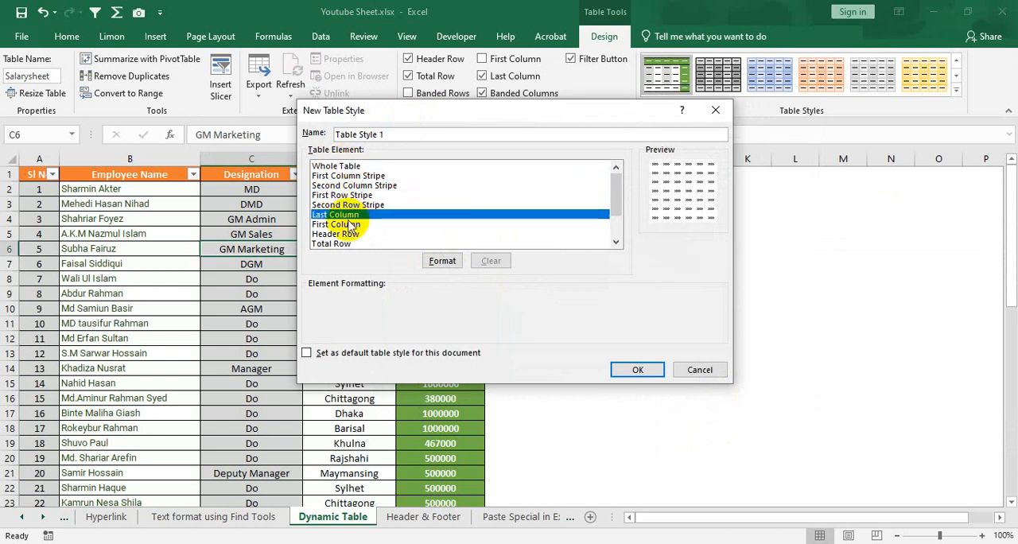
{"action": "left_click", "coordinate": [340, 234]}
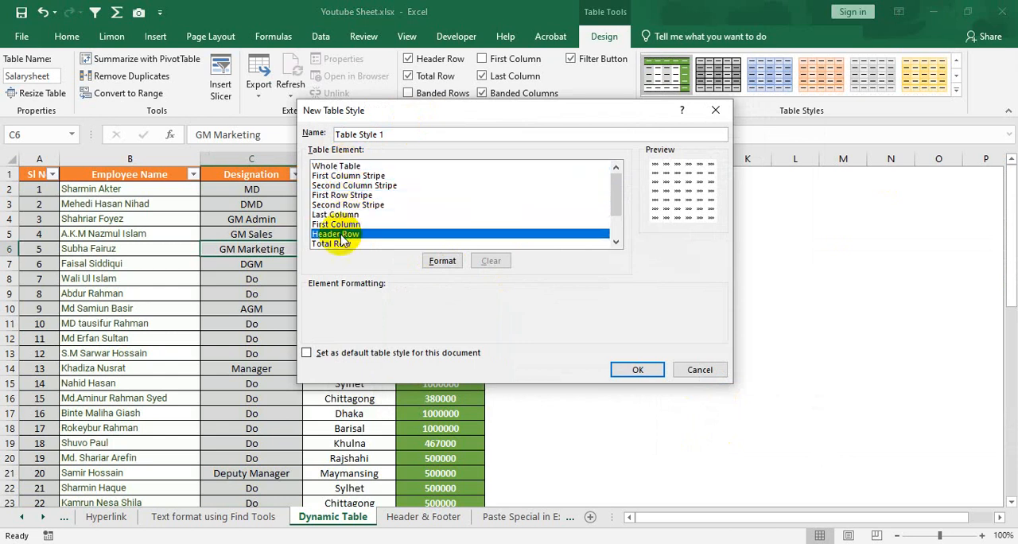
{"action": "left_click", "coordinate": [338, 204]}
{"action": "left_click_drag", "start_coordinate": [402, 117], "coordinate": [616, 106]}
Give the First Column Stripe element of the new table style a dark gray background fill
{"action": "left_click", "coordinate": [572, 165]}
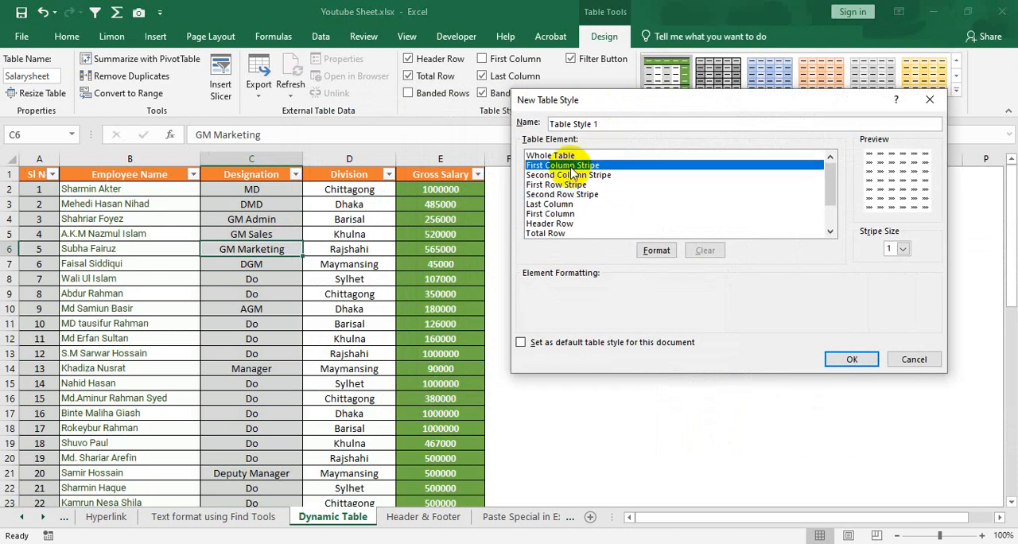
{"action": "left_click", "coordinate": [656, 251]}
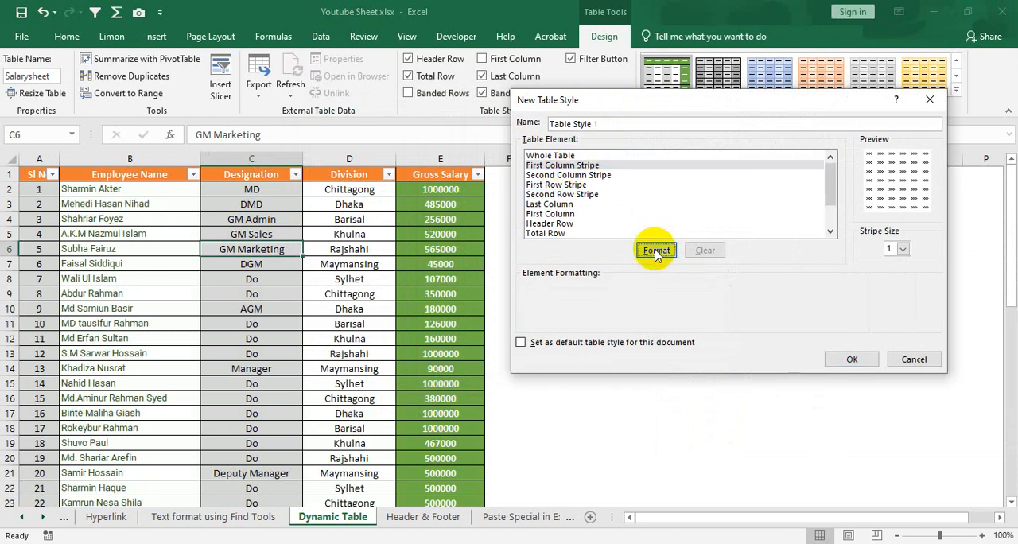
{"action": "left_click", "coordinate": [468, 106]}
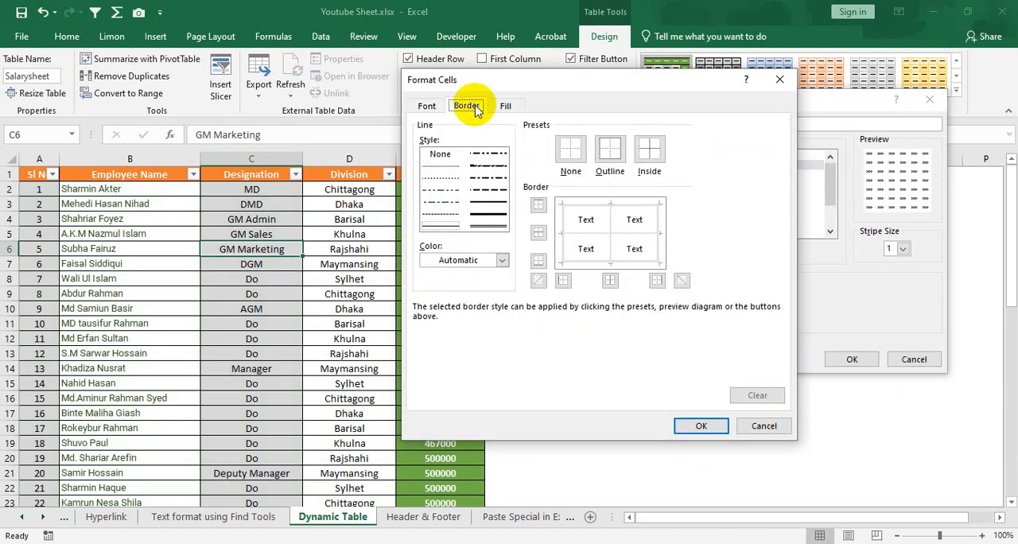
{"action": "left_click", "coordinate": [506, 106]}
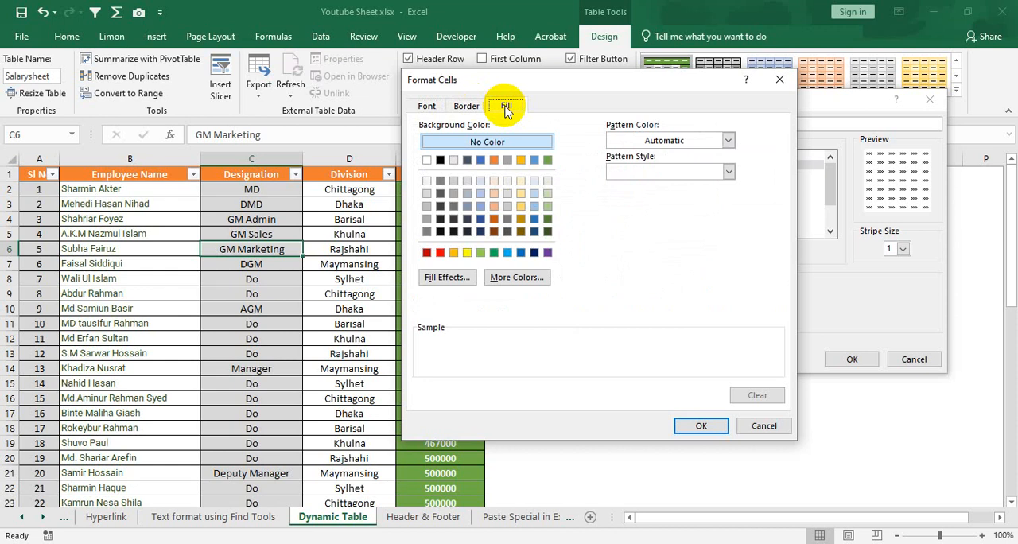
{"action": "left_click", "coordinate": [507, 161]}
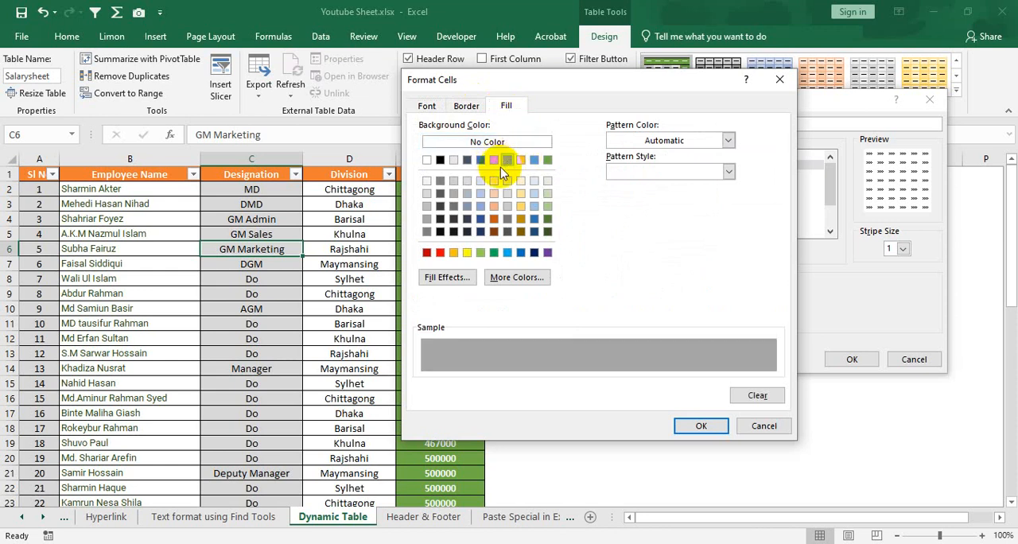
{"action": "left_click", "coordinate": [429, 106]}
{"action": "left_click", "coordinate": [507, 106]}
{"action": "left_click", "coordinate": [509, 233]}
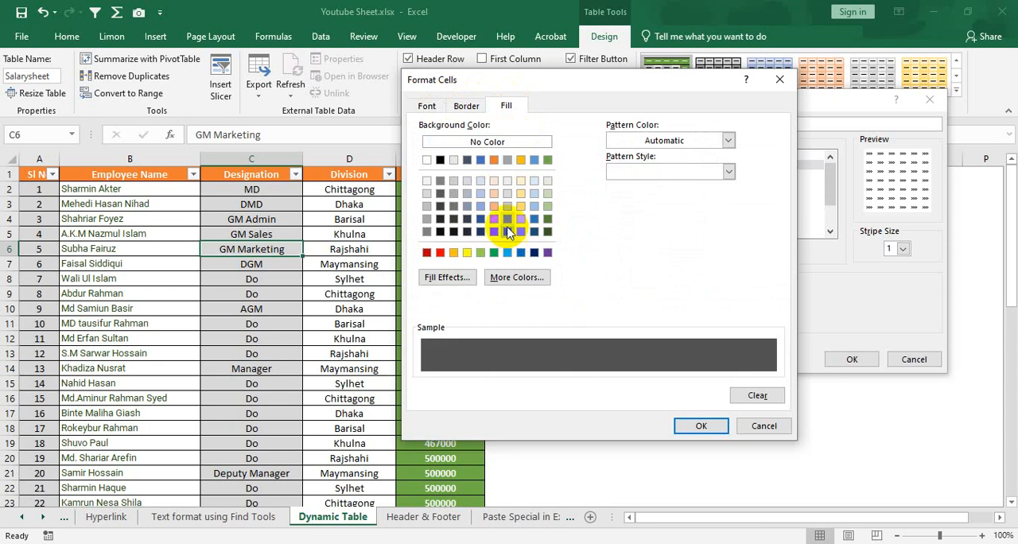
Set the stripe's font to Regular in white, Background 1, and save the style as Table Style 1
{"action": "left_click", "coordinate": [428, 106]}
{"action": "left_click", "coordinate": [661, 231]}
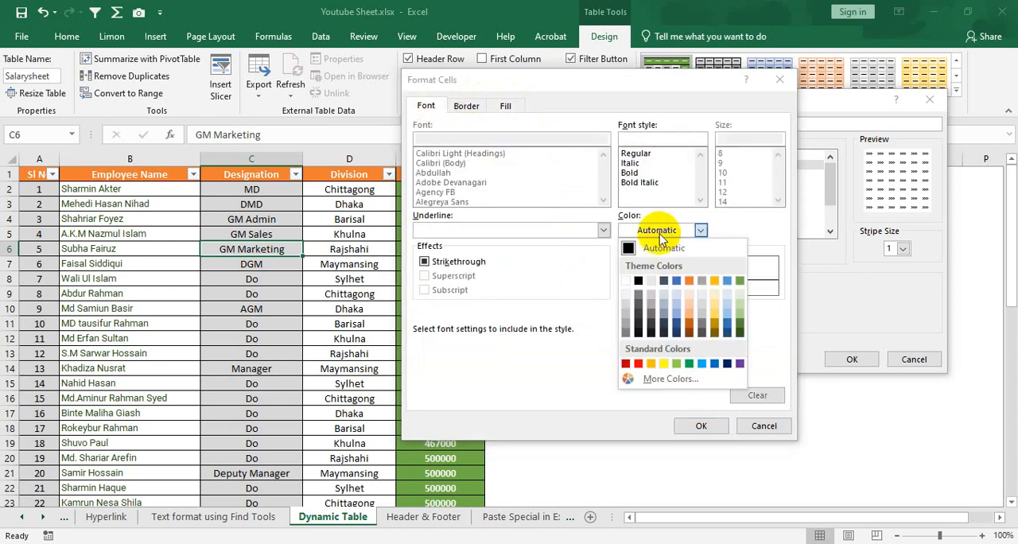
{"action": "left_click", "coordinate": [700, 279]}
{"action": "left_click", "coordinate": [633, 154]}
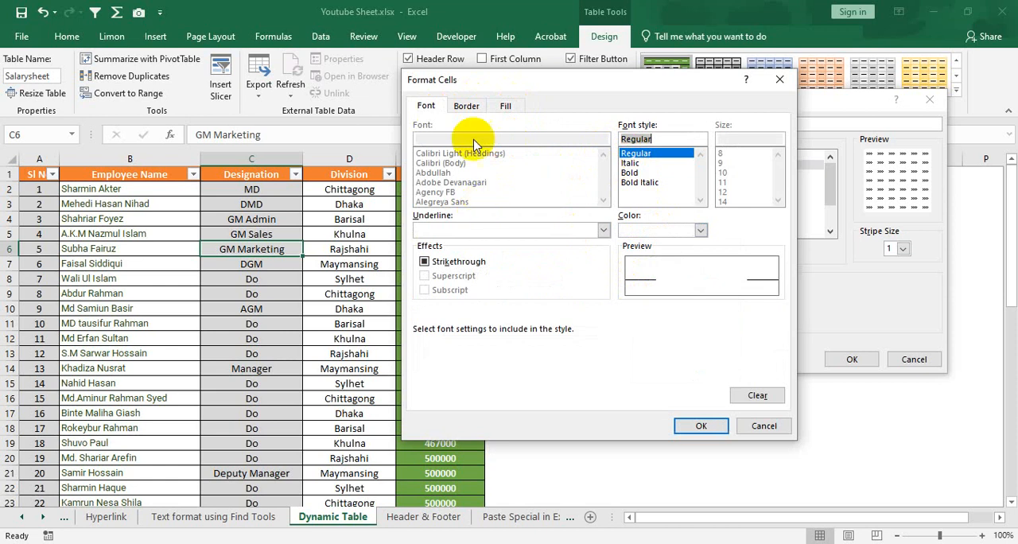
{"action": "left_click", "coordinate": [466, 106]}
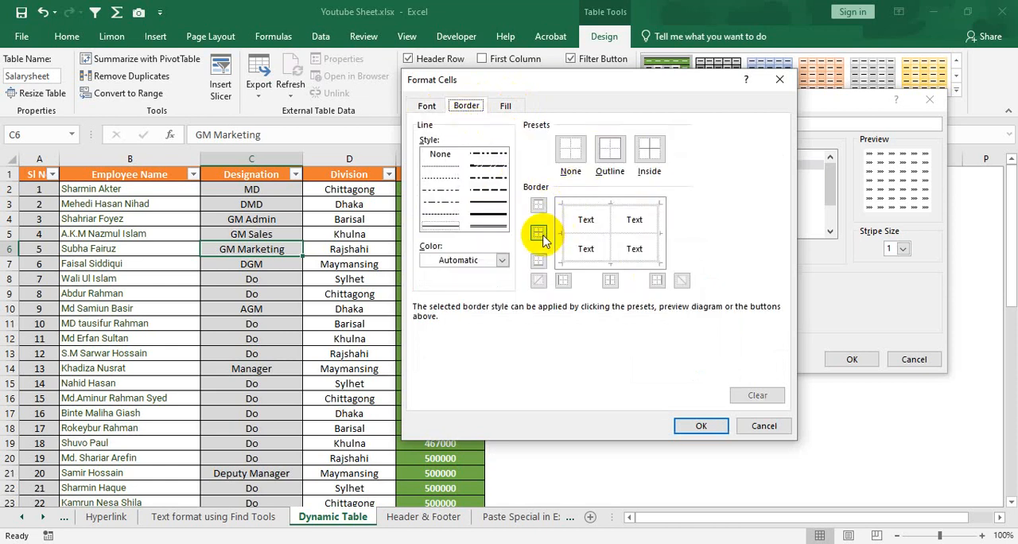
{"action": "left_click", "coordinate": [438, 109]}
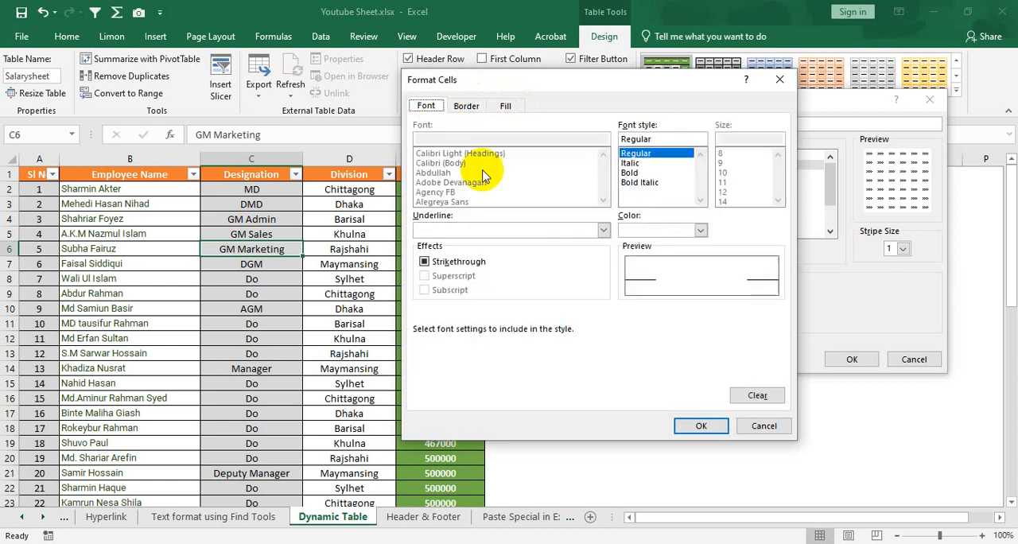
{"action": "left_click", "coordinate": [697, 429]}
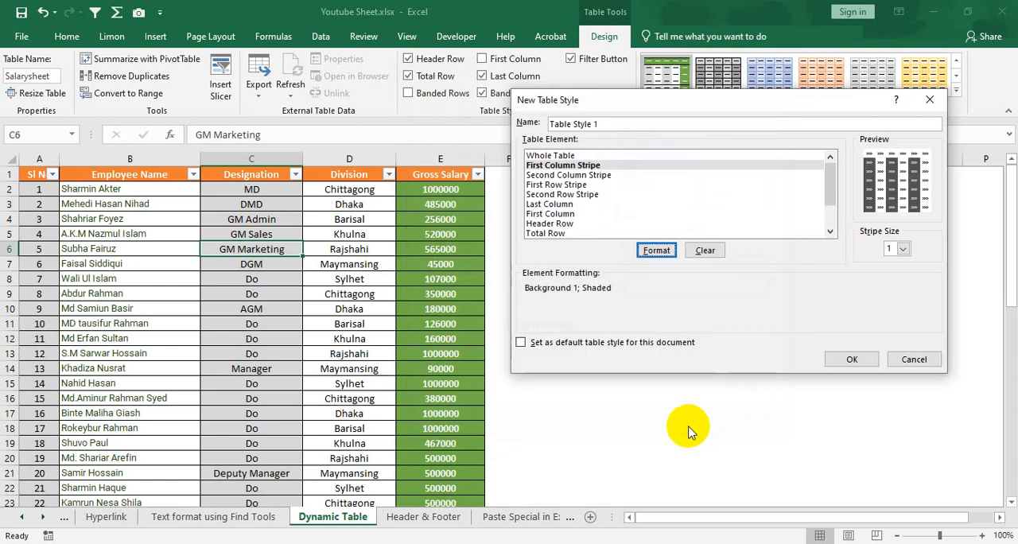
{"action": "left_click", "coordinate": [850, 360]}
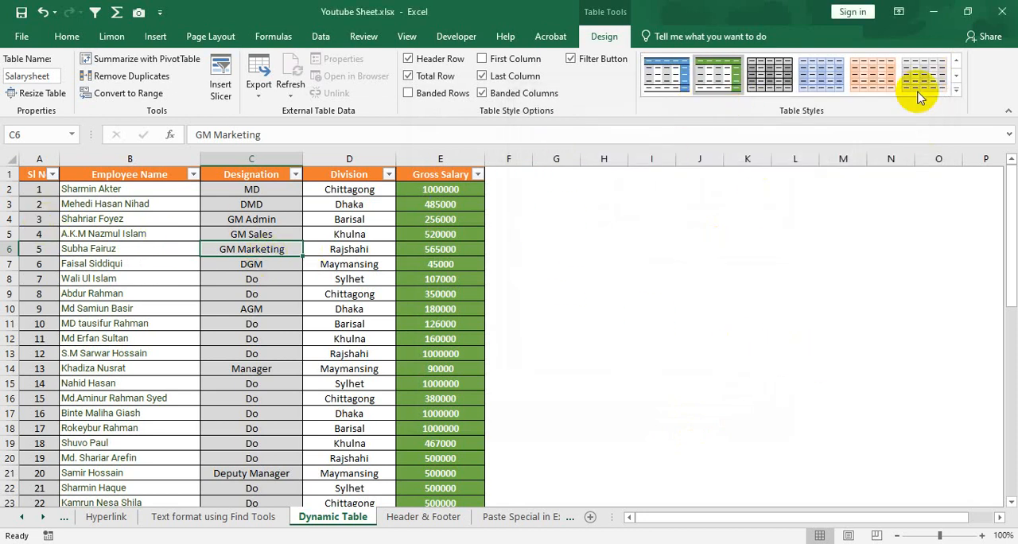
Examine the Custom, Light, Medium and Dark groups of the table style gallery
{"action": "left_click", "coordinate": [957, 90]}
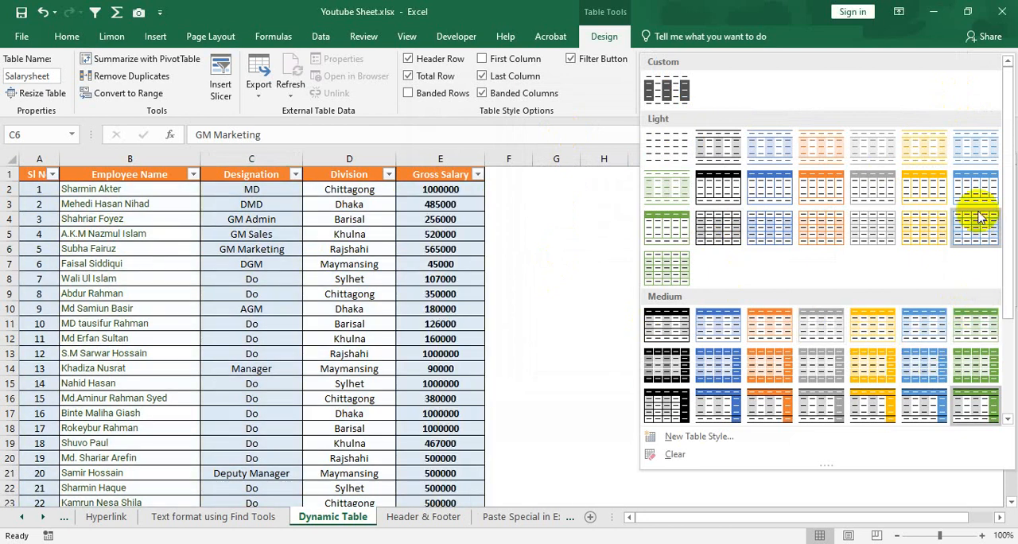
{"action": "scroll", "coordinate": [971, 362], "scroll_direction": "down", "scroll_amount": 3}
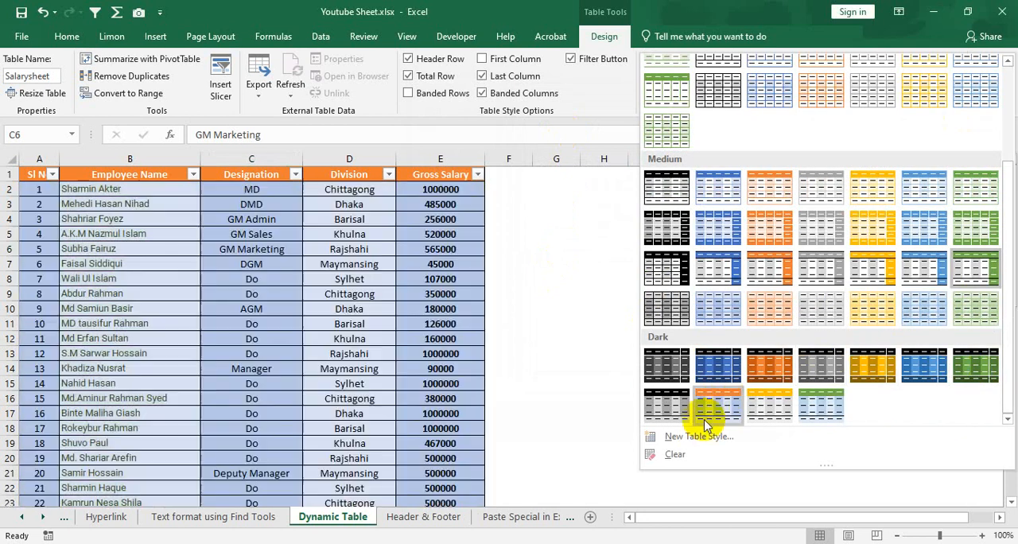
{"action": "scroll", "coordinate": [732, 278], "scroll_direction": "up", "scroll_amount": 3}
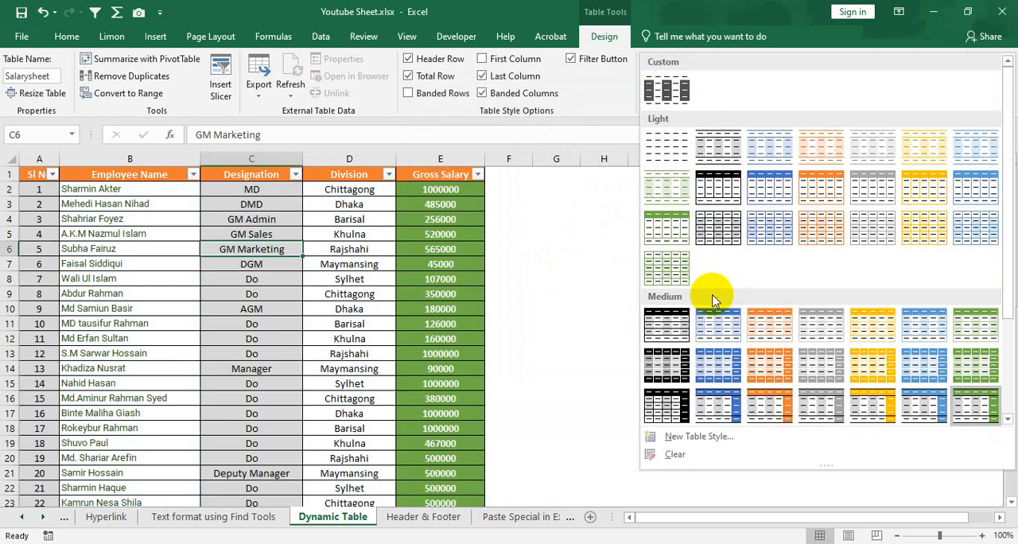
{"action": "scroll", "coordinate": [708, 366], "scroll_direction": "down", "scroll_amount": 3}
{"action": "scroll", "coordinate": [711, 307], "scroll_direction": "up", "scroll_amount": 5}
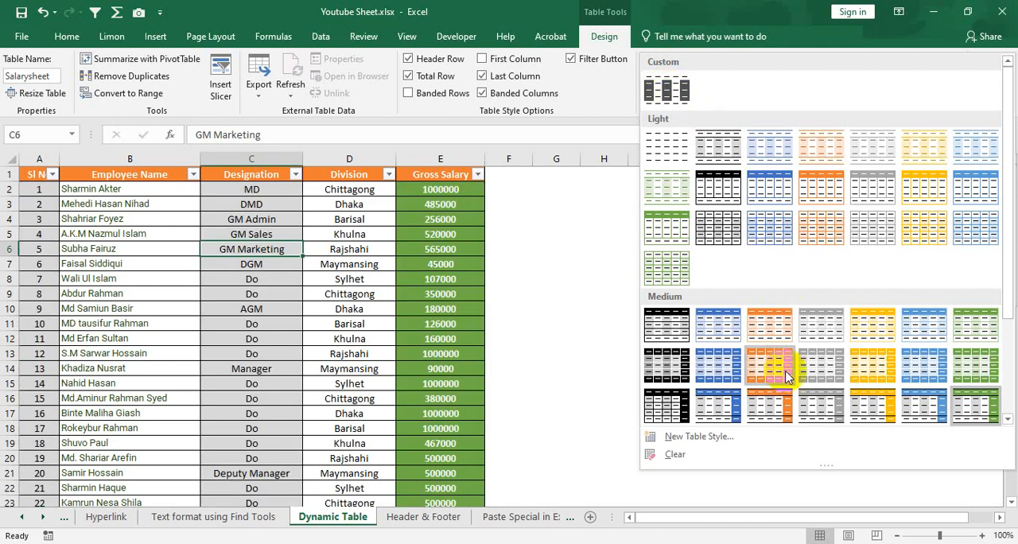
{"action": "scroll", "coordinate": [768, 367], "scroll_direction": "down", "scroll_amount": 3}
Review the row, column and stripe elements offered for another new table style, and discard that style
{"action": "left_click", "coordinate": [703, 440]}
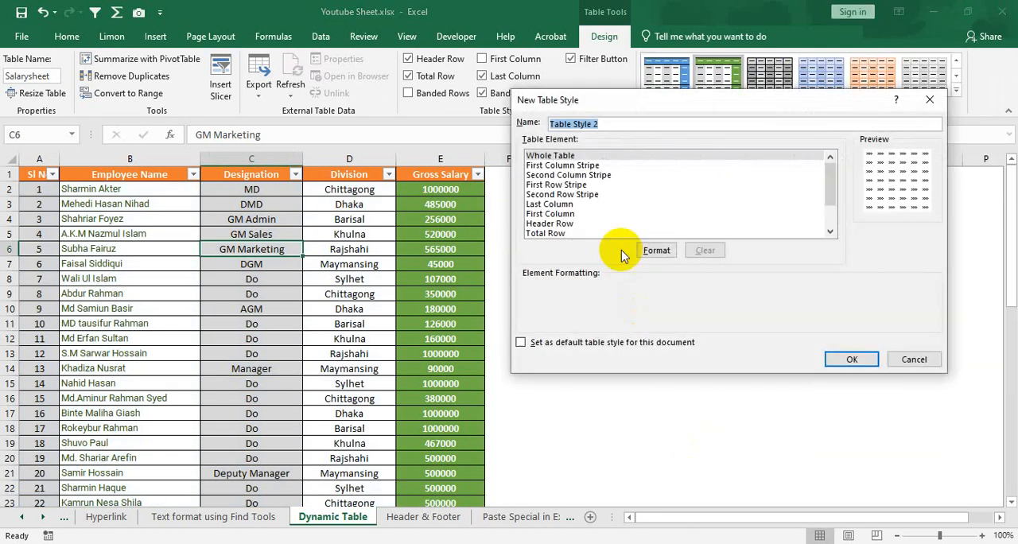
{"action": "left_click", "coordinate": [562, 203]}
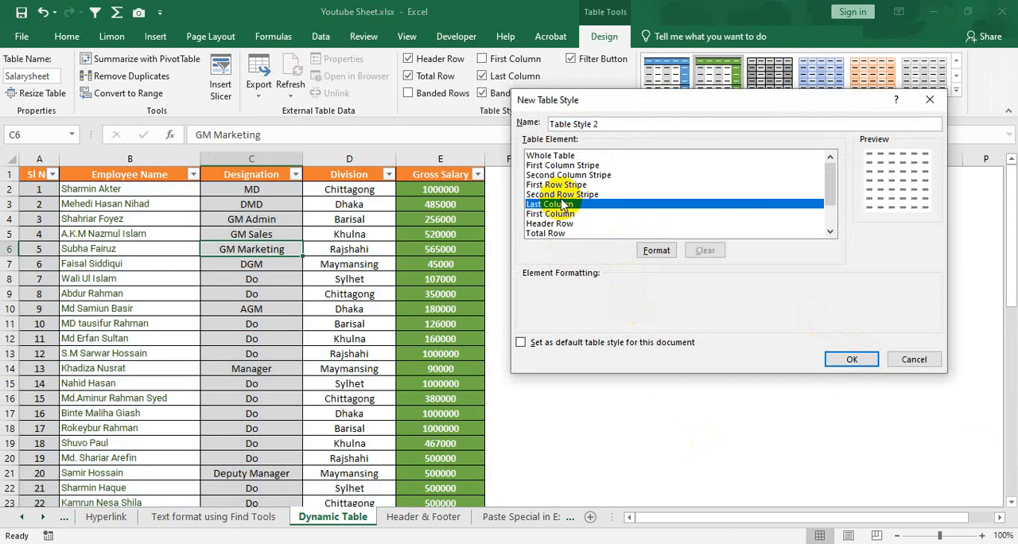
{"action": "left_click", "coordinate": [574, 165]}
{"action": "left_click", "coordinate": [566, 185]}
{"action": "left_click", "coordinate": [568, 195]}
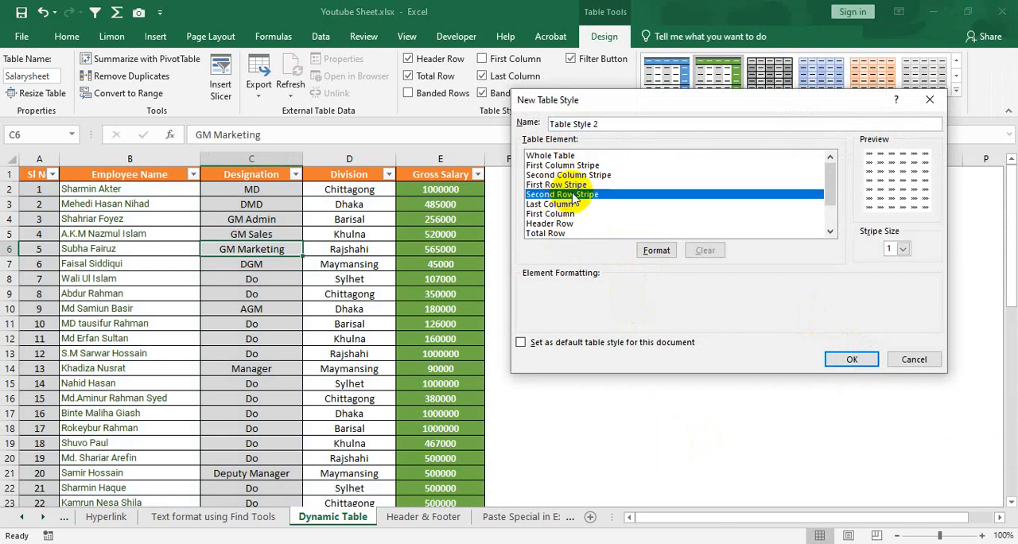
{"action": "left_click", "coordinate": [567, 175]}
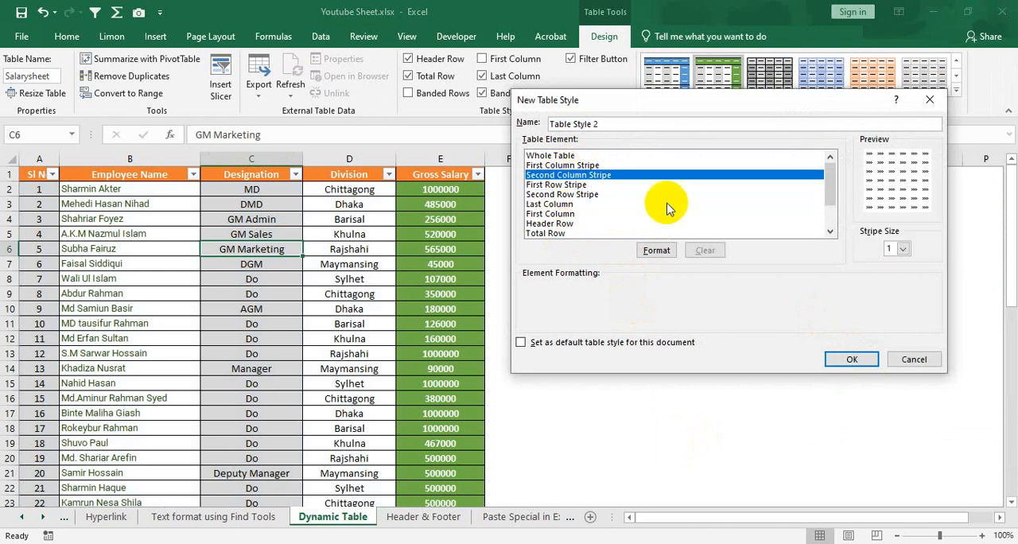
{"action": "left_click", "coordinate": [549, 155]}
{"action": "left_click", "coordinate": [913, 361]}
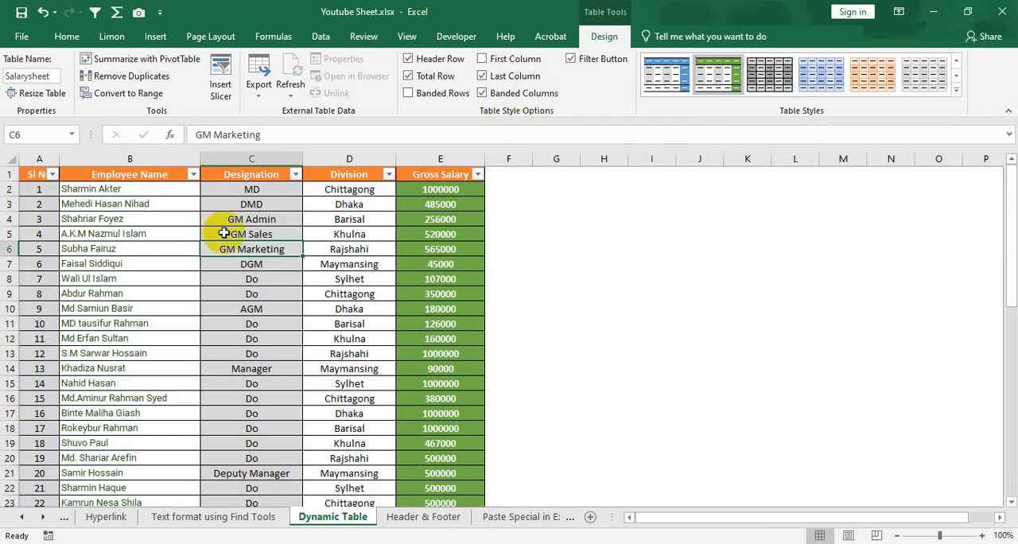
{"action": "left_click", "coordinate": [238, 267]}
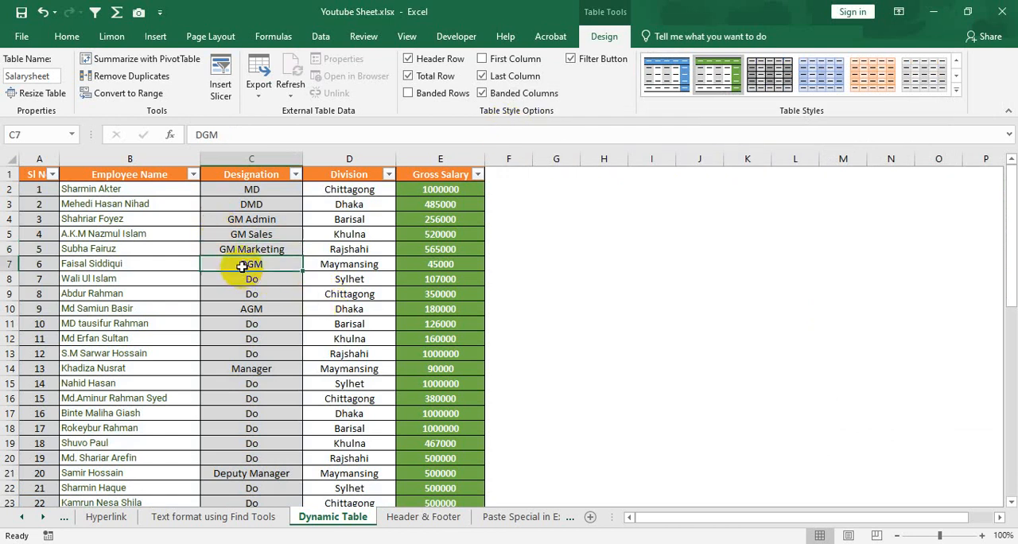
{"action": "left_click", "coordinate": [280, 296]}
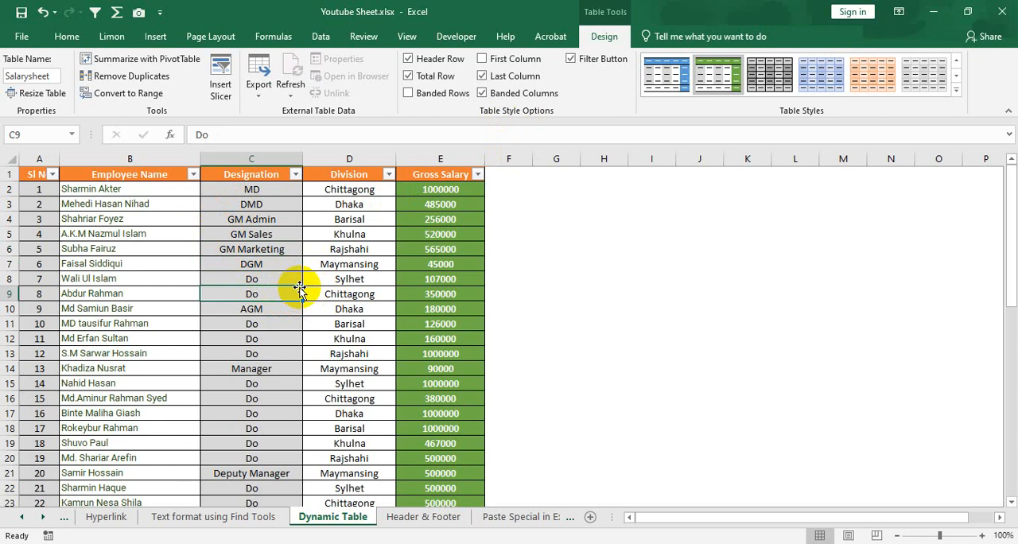
{"action": "left_click", "coordinate": [193, 232]}
Convert the Salarysheet table to a normal range and check cells inside it
{"action": "left_click", "coordinate": [238, 250]}
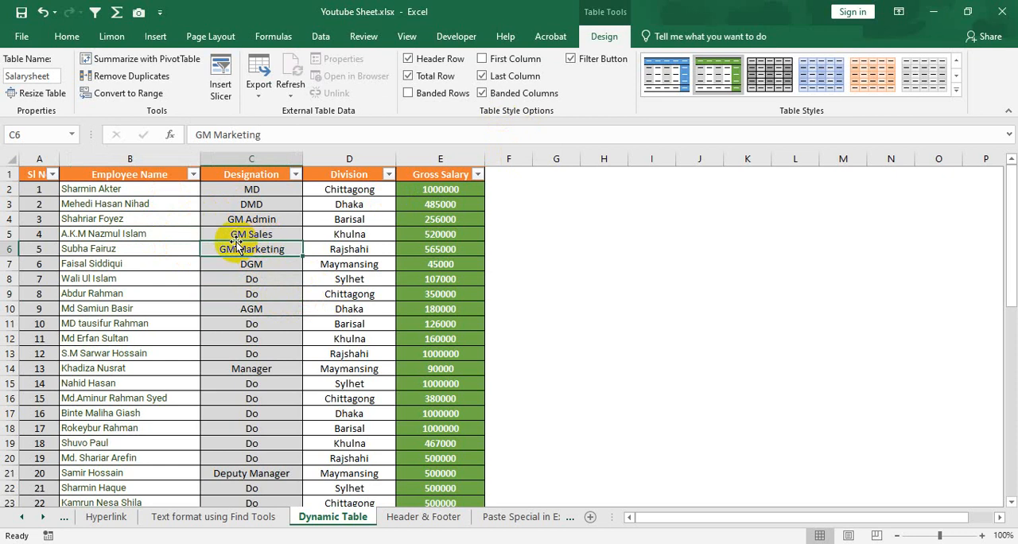
{"action": "left_click", "coordinate": [127, 94]}
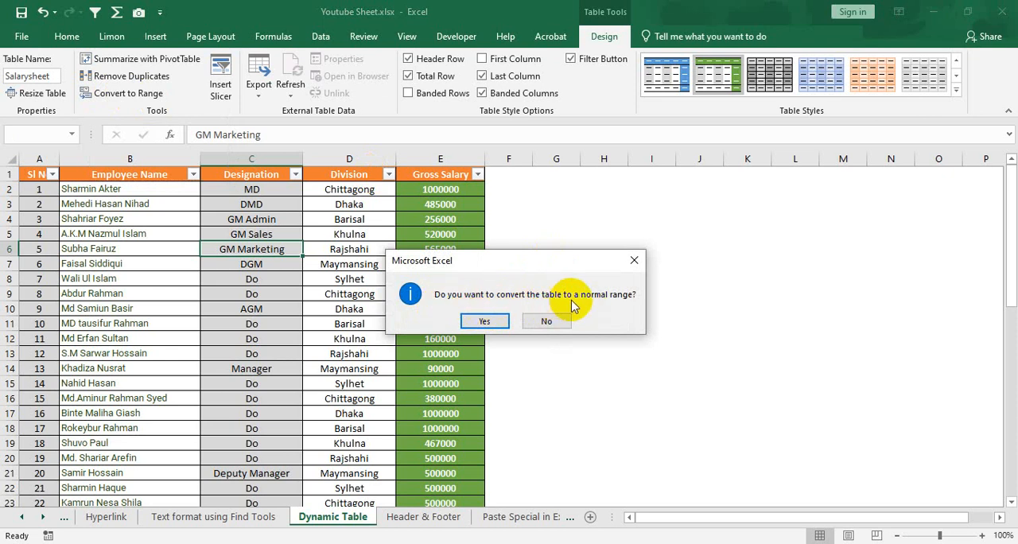
{"action": "left_click", "coordinate": [492, 322]}
{"action": "left_click", "coordinate": [288, 264]}
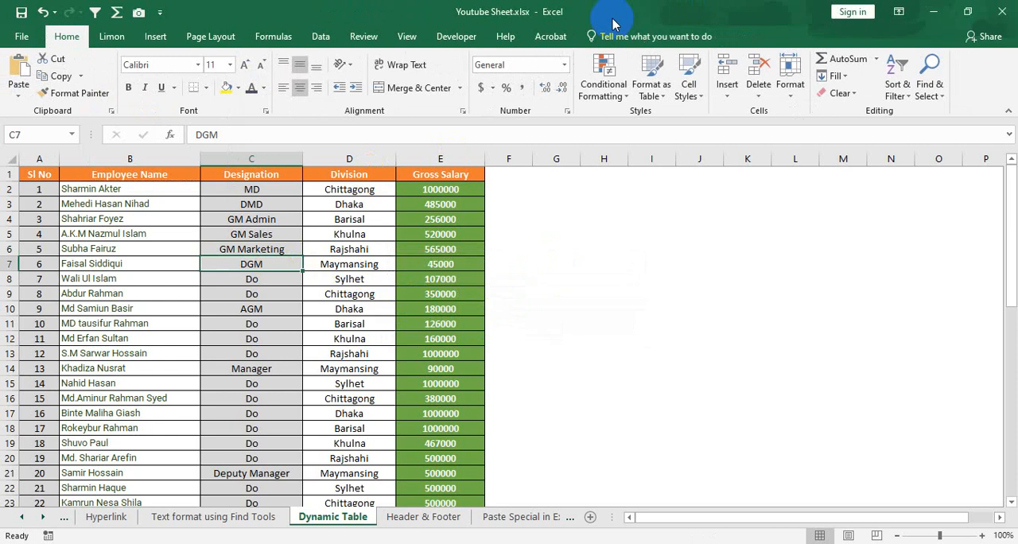
{"action": "left_click", "coordinate": [359, 315]}
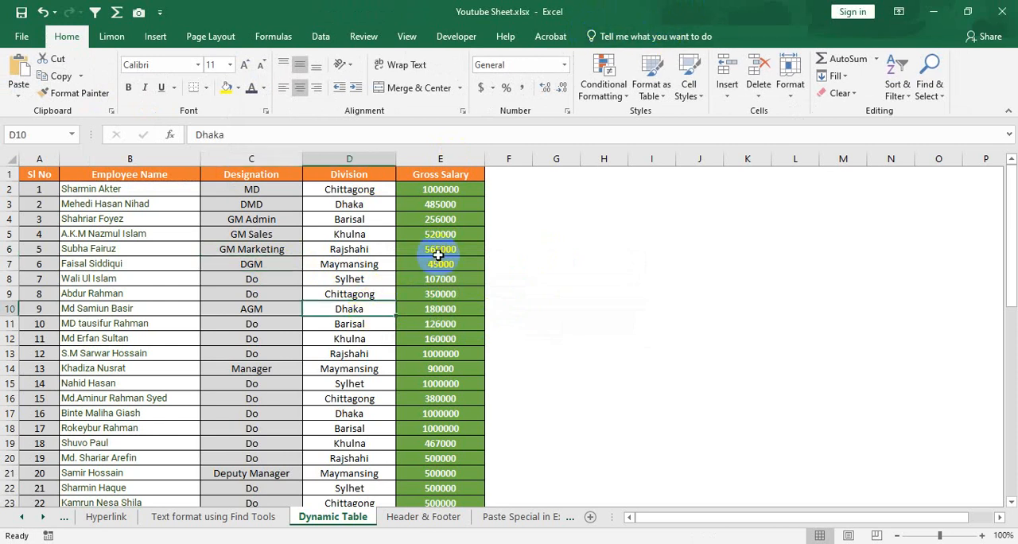
Delete the entire empty rows 46 to 50 between the last employee record and the Total row
{"action": "scroll", "coordinate": [250, 269], "scroll_direction": "down", "scroll_amount": 12}
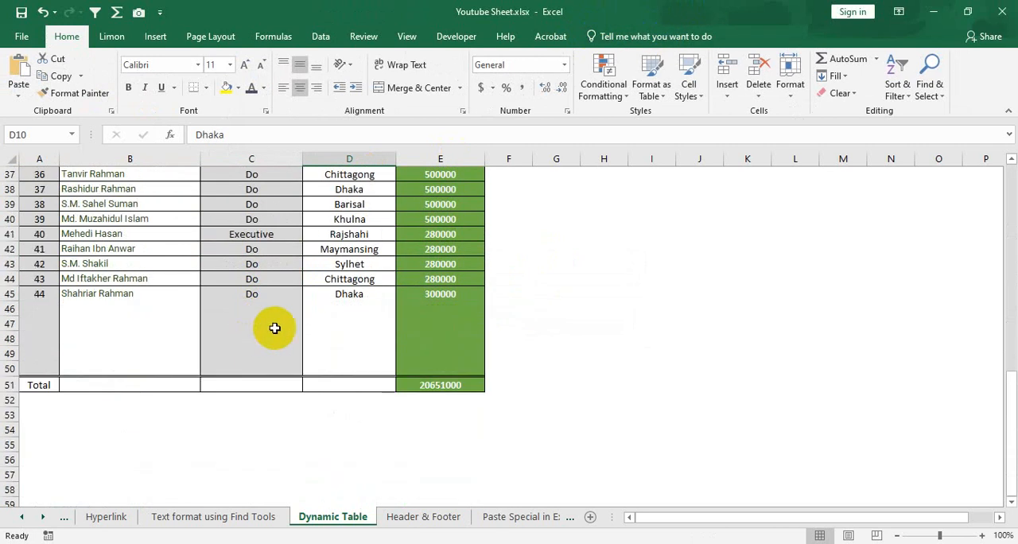
{"action": "left_click", "coordinate": [221, 323]}
{"action": "left_click", "coordinate": [100, 322]}
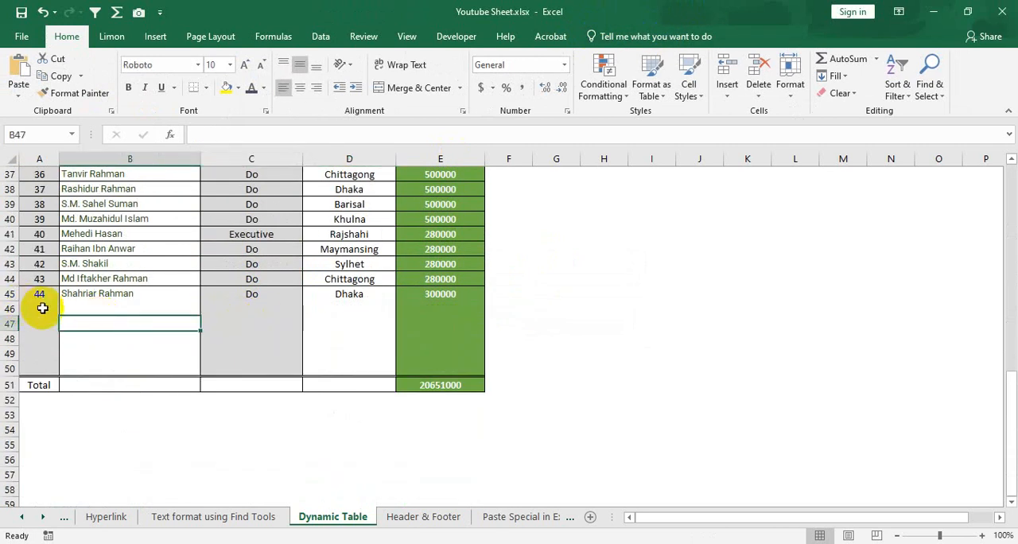
{"action": "left_click_drag", "start_coordinate": [42, 308], "coordinate": [422, 337]}
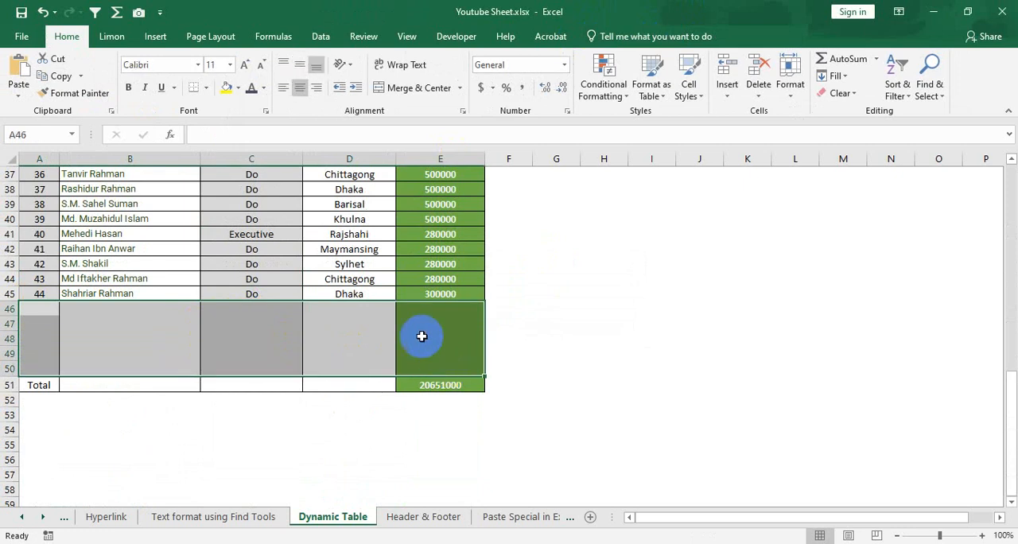
{"action": "right_click", "coordinate": [428, 341]}
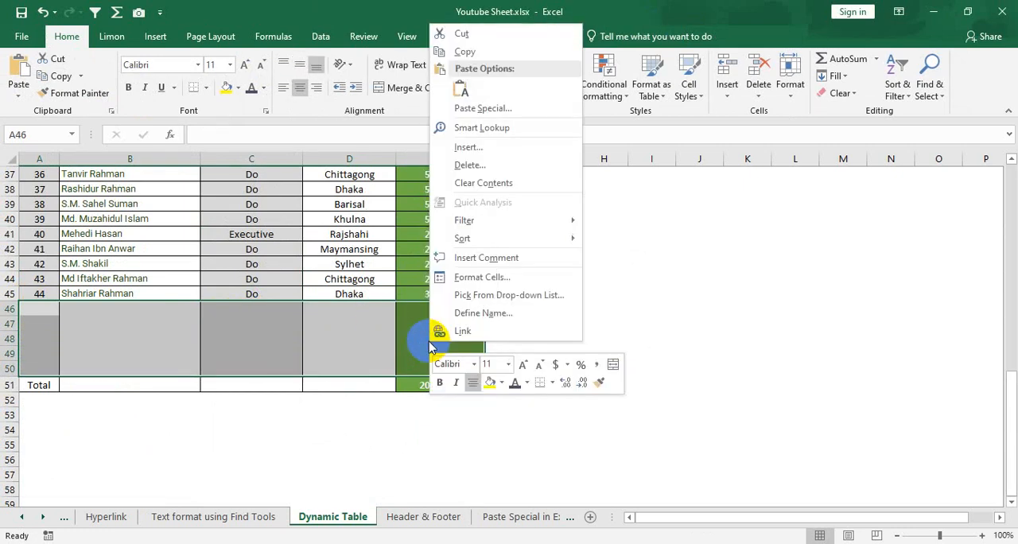
{"action": "left_click", "coordinate": [481, 165]}
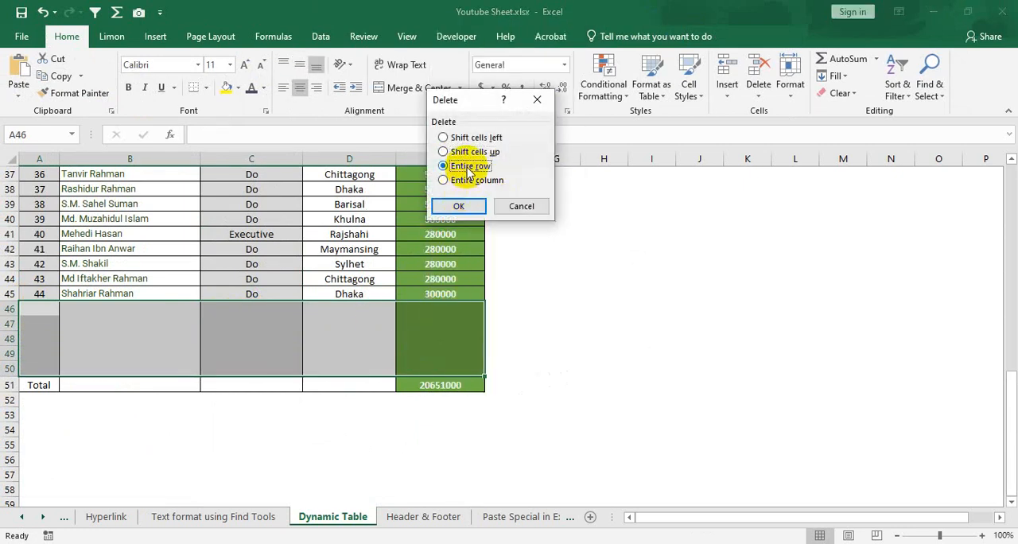
{"action": "left_click", "coordinate": [459, 206]}
{"action": "left_click", "coordinate": [342, 294]}
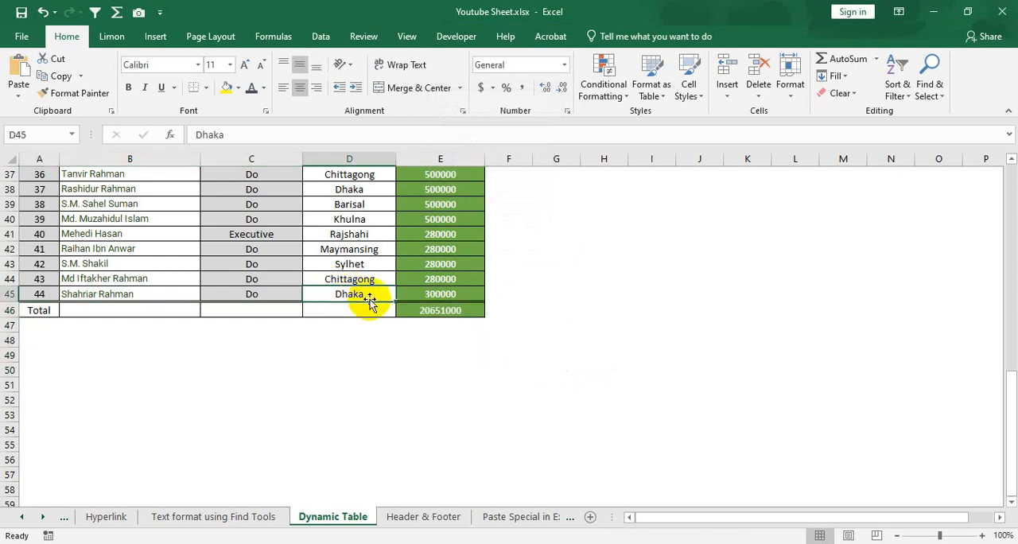
Examine the converted range from the Gross Salary total formula up to the first employee records
{"action": "scroll", "coordinate": [370, 302], "scroll_direction": "up", "scroll_amount": 2}
{"action": "left_click", "coordinate": [424, 402]}
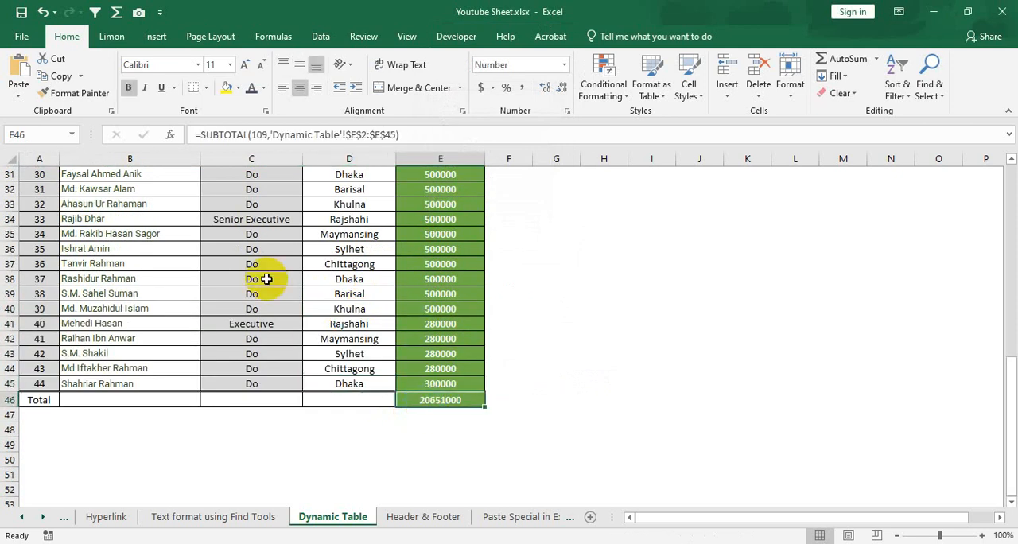
{"action": "scroll", "coordinate": [267, 279], "scroll_direction": "up", "scroll_amount": 5}
{"action": "left_click", "coordinate": [256, 233]}
{"action": "left_click", "coordinate": [260, 306]}
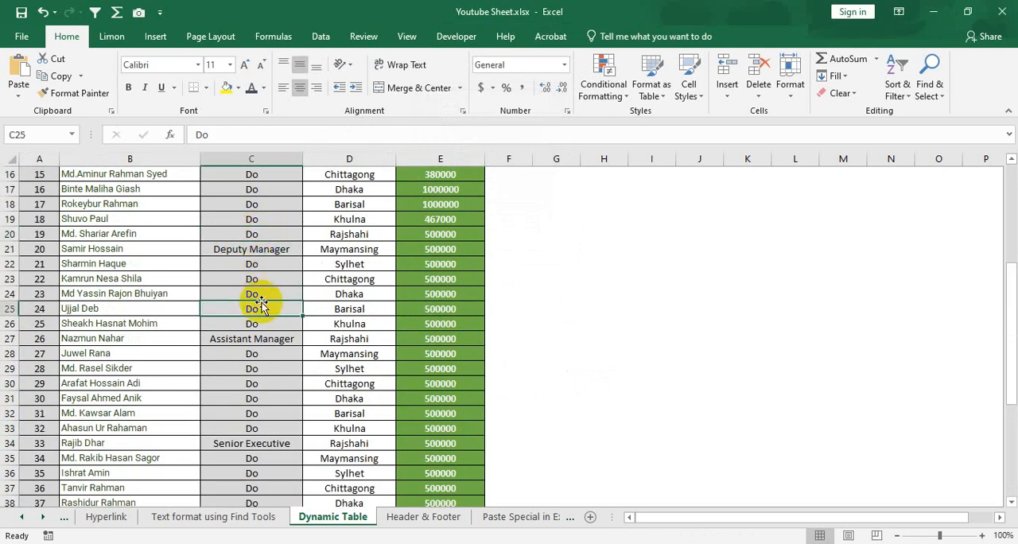
{"action": "scroll", "coordinate": [164, 253], "scroll_direction": "up", "scroll_amount": 5}
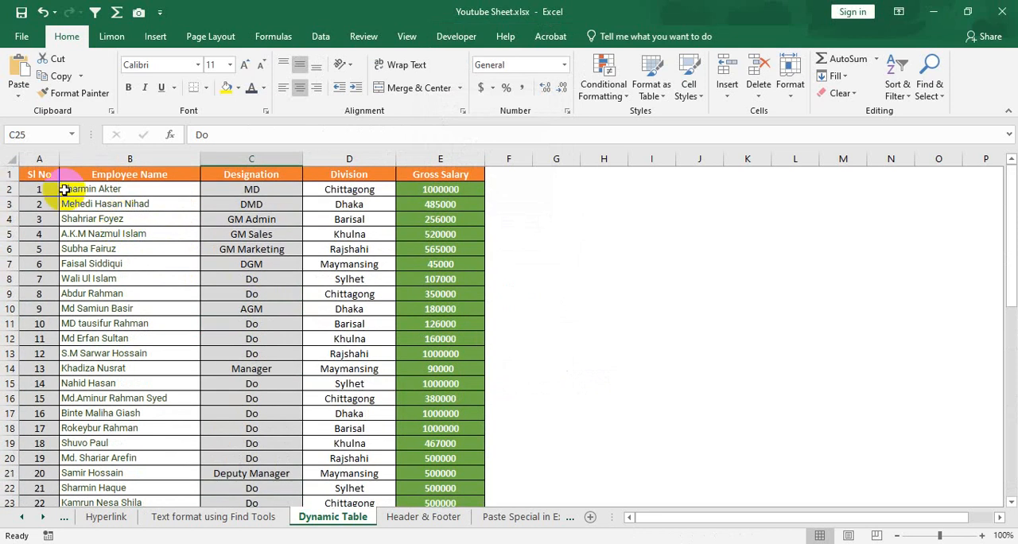
{"action": "left_click_drag", "start_coordinate": [75, 189], "coordinate": [204, 269]}
{"action": "left_click", "coordinate": [291, 320]}
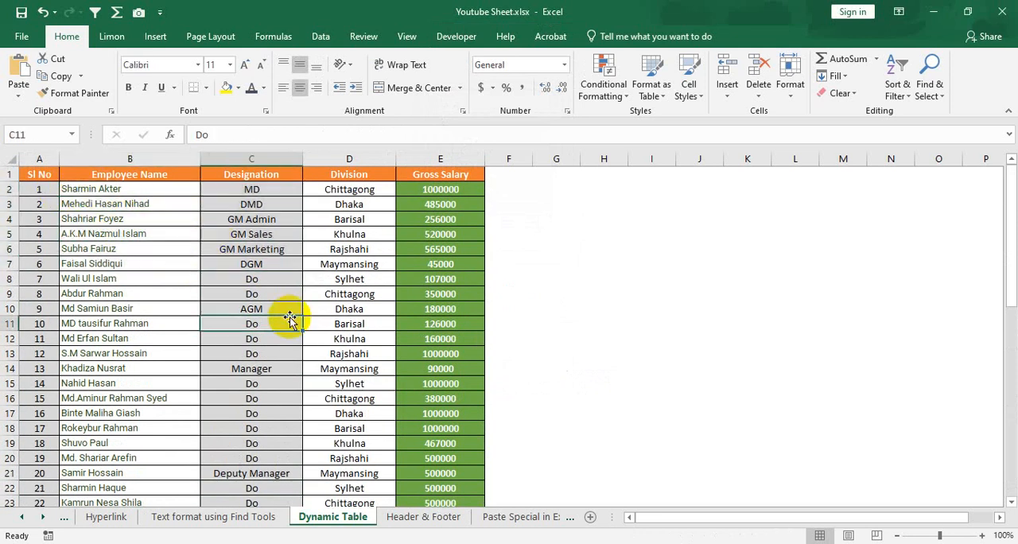